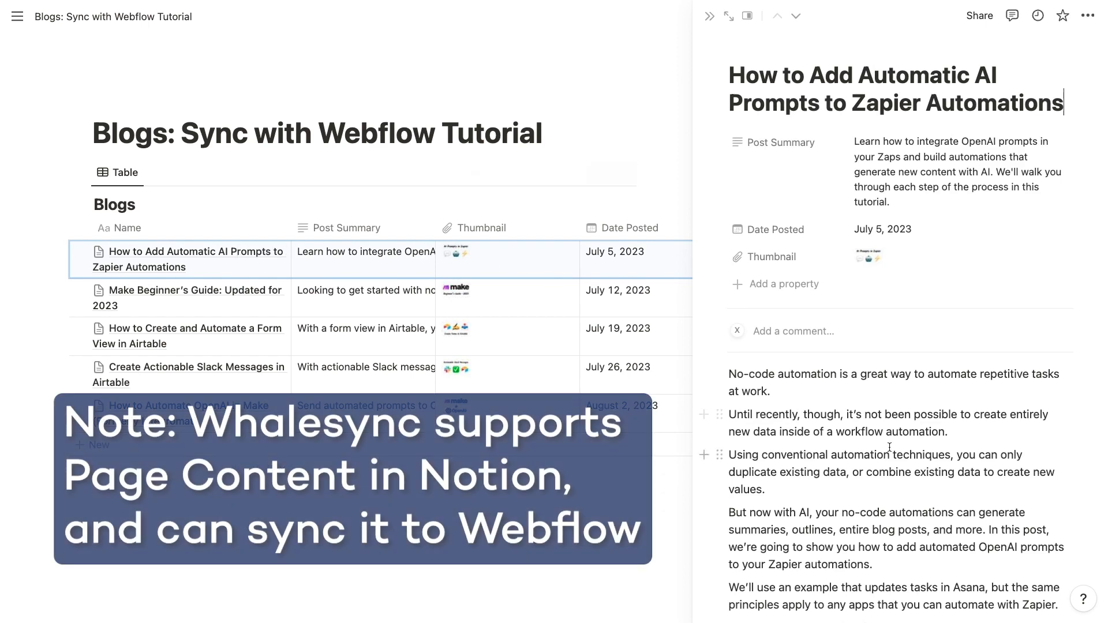
Close the open blog page and rename the Blogs table's Thumbnail property to Thumbnail Image
{"action": "scroll", "coordinate": [871, 440], "scroll_direction": "down", "scroll_amount": 3}
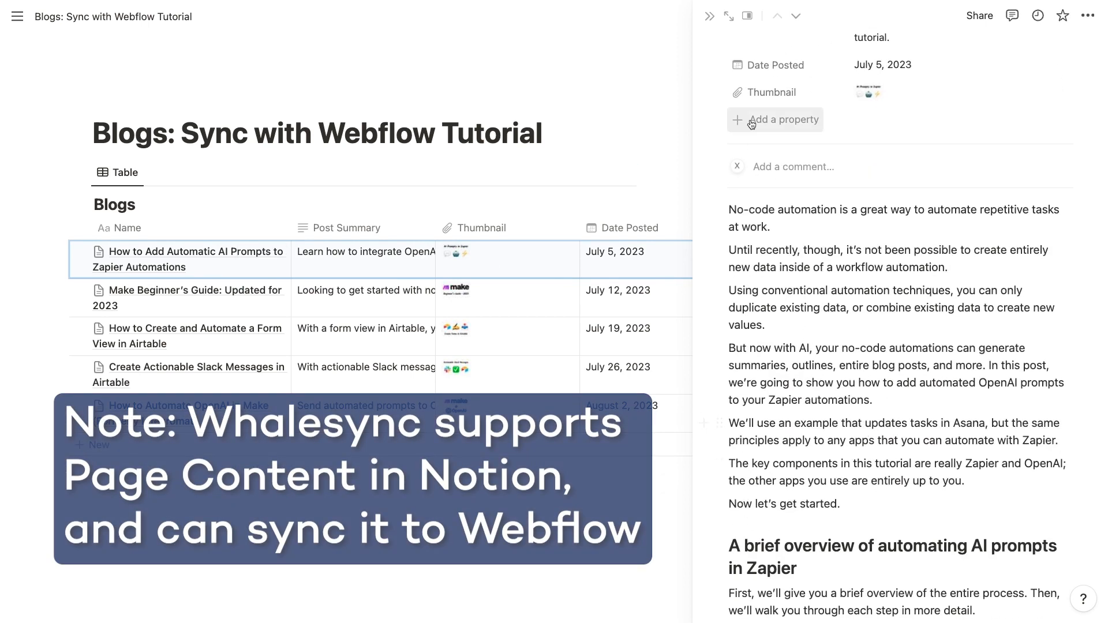
{"action": "left_click", "coordinate": [709, 16]}
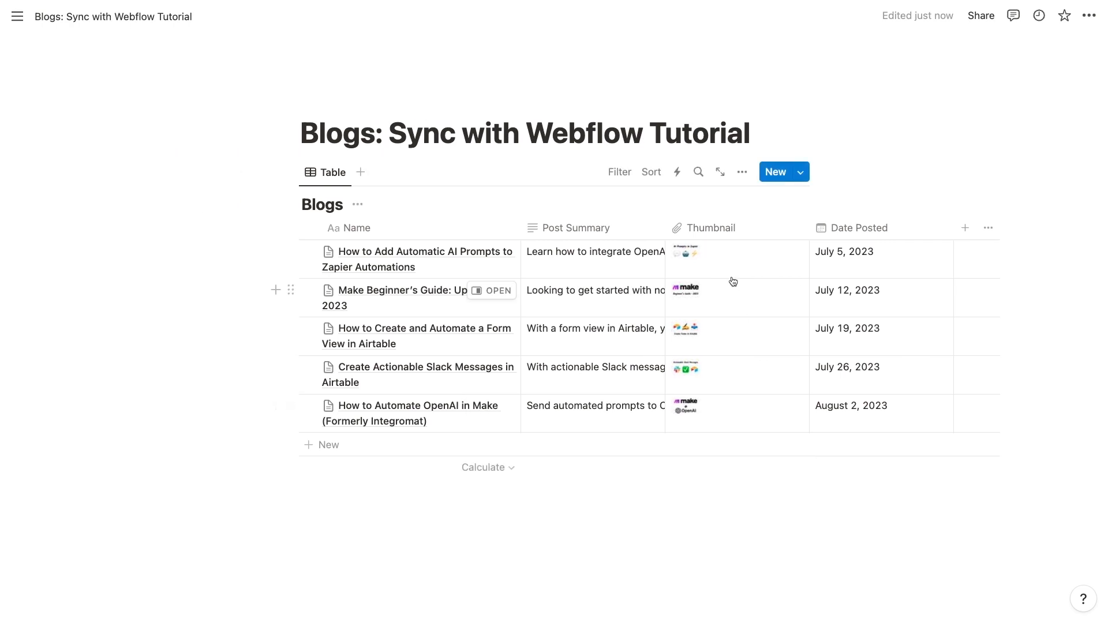
{"action": "left_click", "coordinate": [719, 226]}
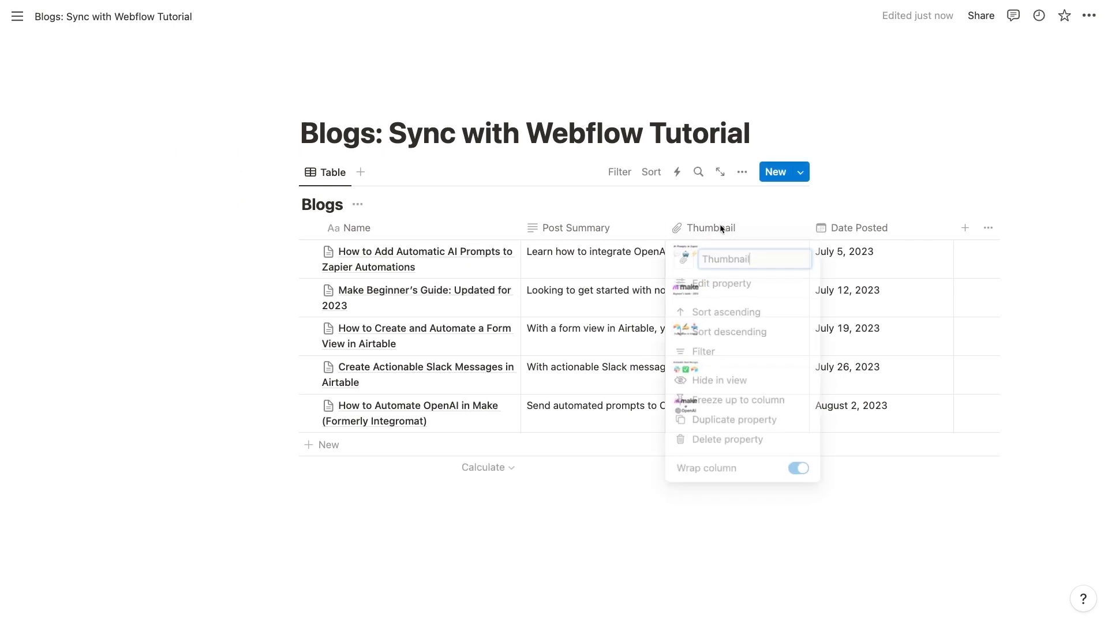
{"action": "type", "text": "Image"}
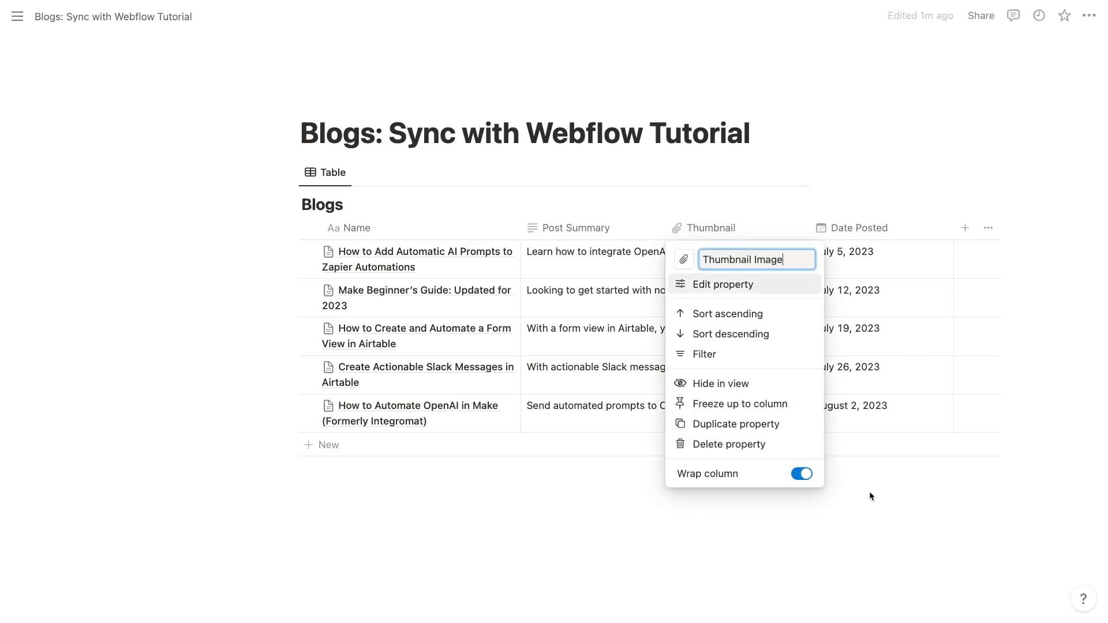
{"action": "left_click", "coordinate": [873, 509]}
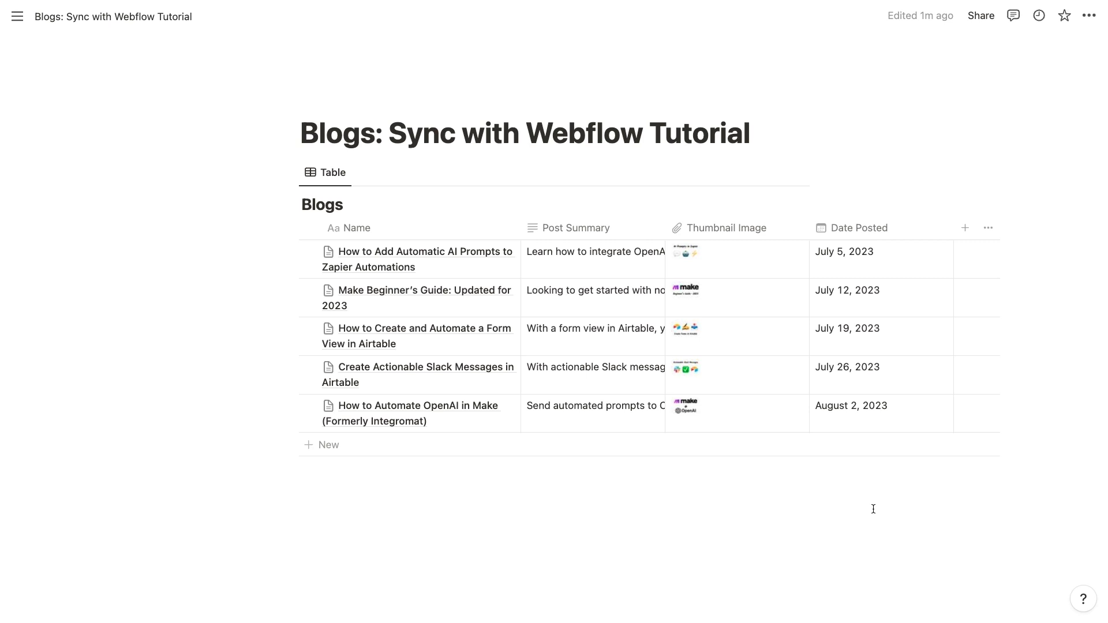
Add a Select property named Webflow Status to the Blogs table
{"action": "left_click", "coordinate": [965, 228]}
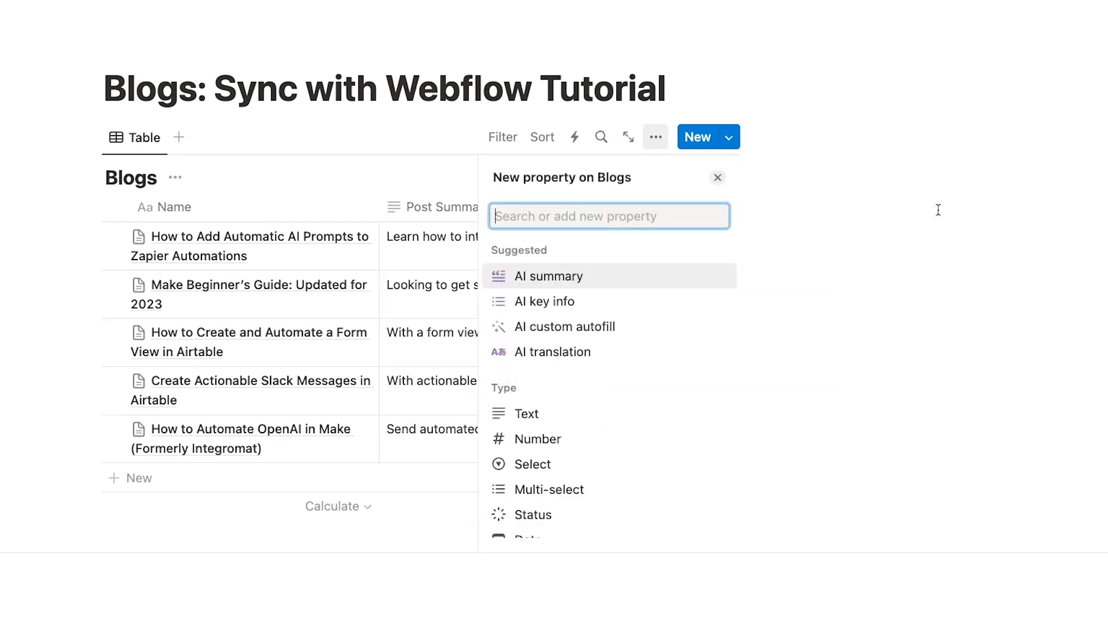
{"action": "left_click", "coordinate": [562, 465]}
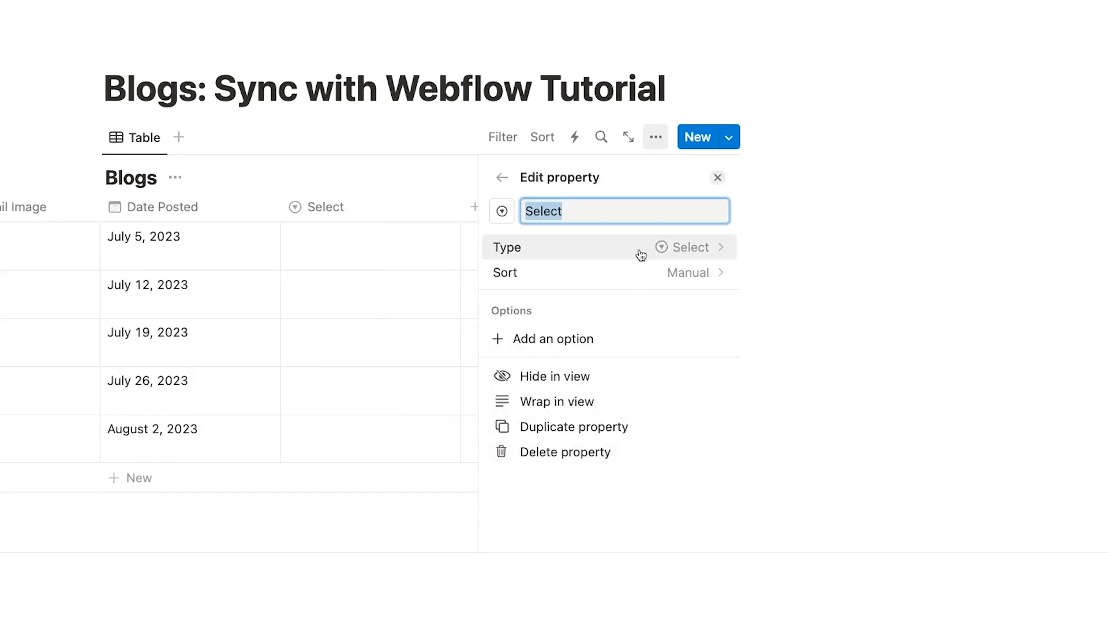
{"action": "type", "text": "Webflow Status"}
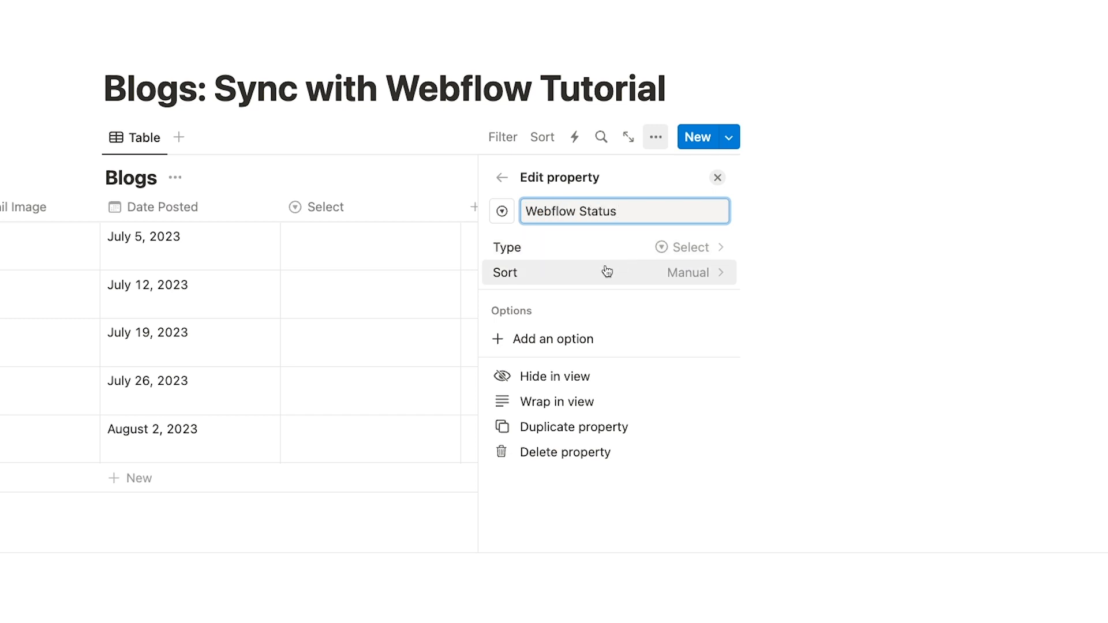
Add the options Draft, Active and Archived to the Webflow Status property
{"action": "left_click", "coordinate": [596, 327]}
{"action": "type", "text": "Dtra"}
{"action": "key", "text": "BackSpace"}
{"action": "key", "text": "BackSpace"}
{"action": "key", "text": "BackSpace"}
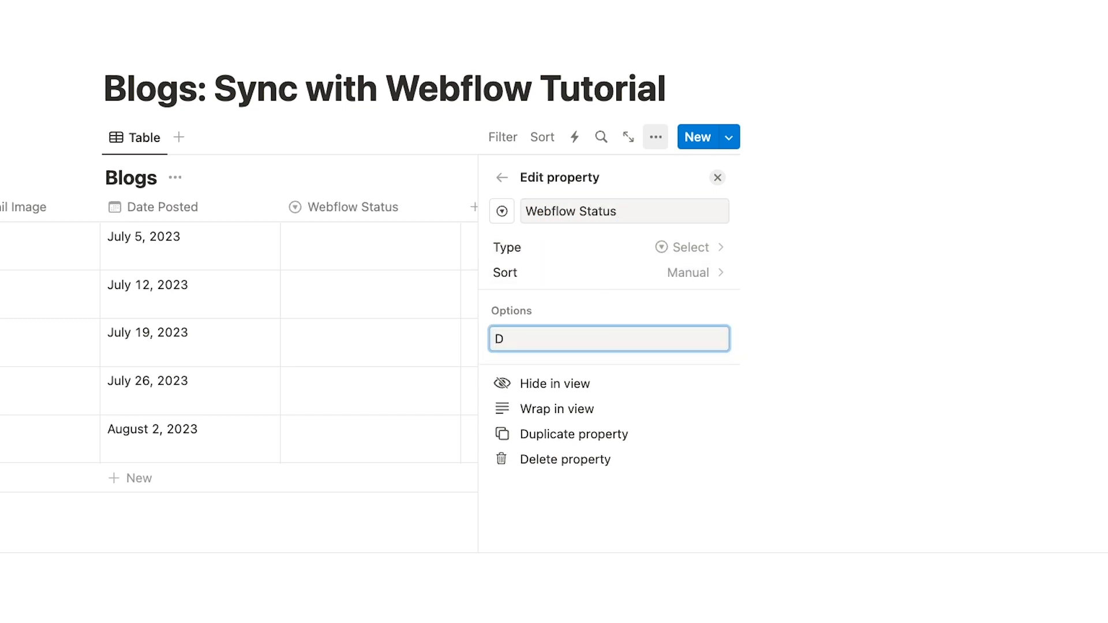
{"action": "type", "text": "raft"}
{"action": "key", "text": "Return"}
{"action": "type", "text": "Active"}
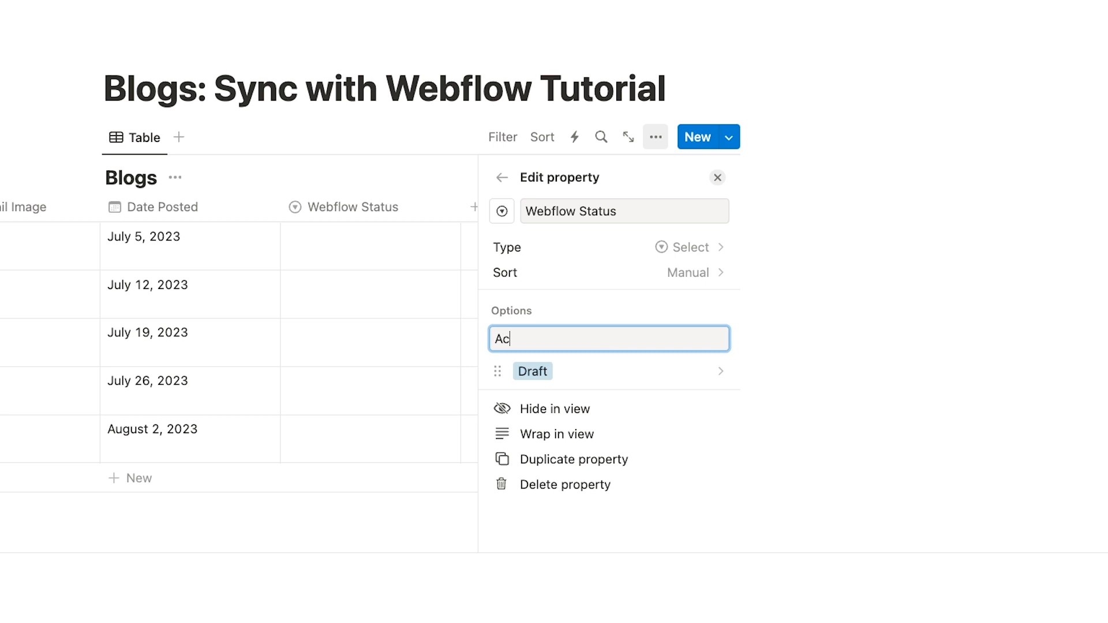
{"action": "key", "text": "Return"}
{"action": "type", "text": "Archived"}
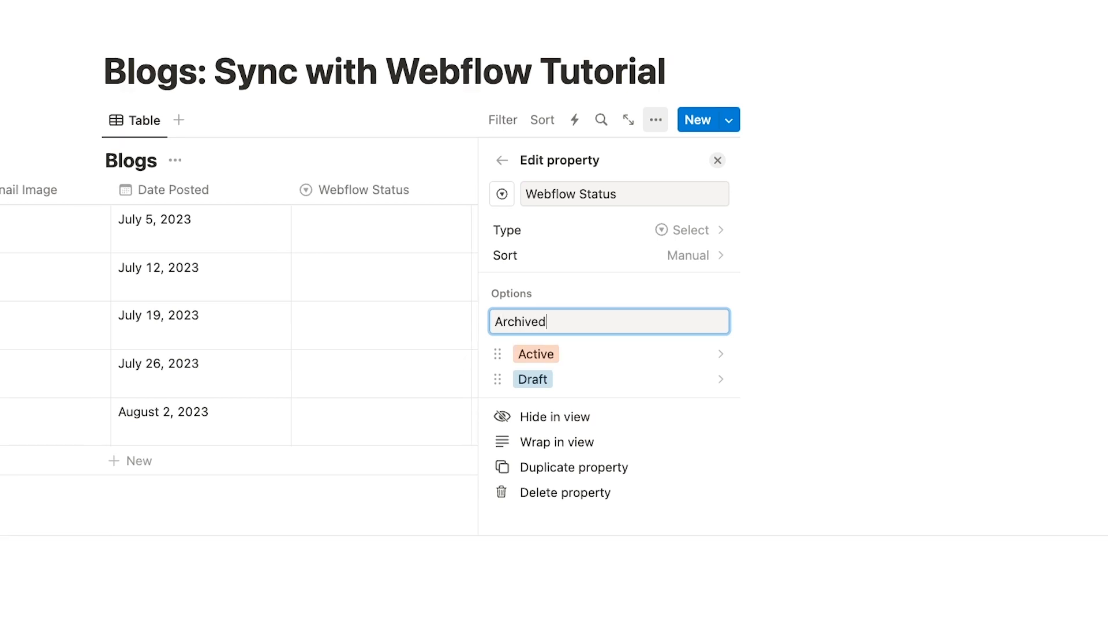
{"action": "key", "text": "Return"}
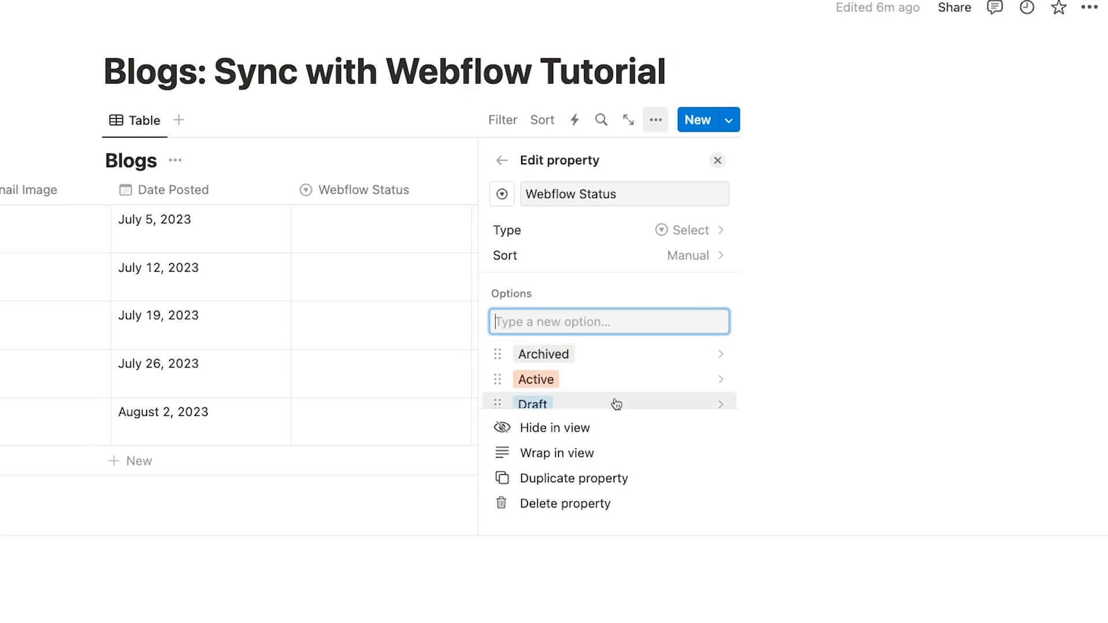
{"action": "scroll", "coordinate": [614, 403], "scroll_direction": "down", "scroll_amount": 1}
{"action": "left_click", "coordinate": [504, 161]}
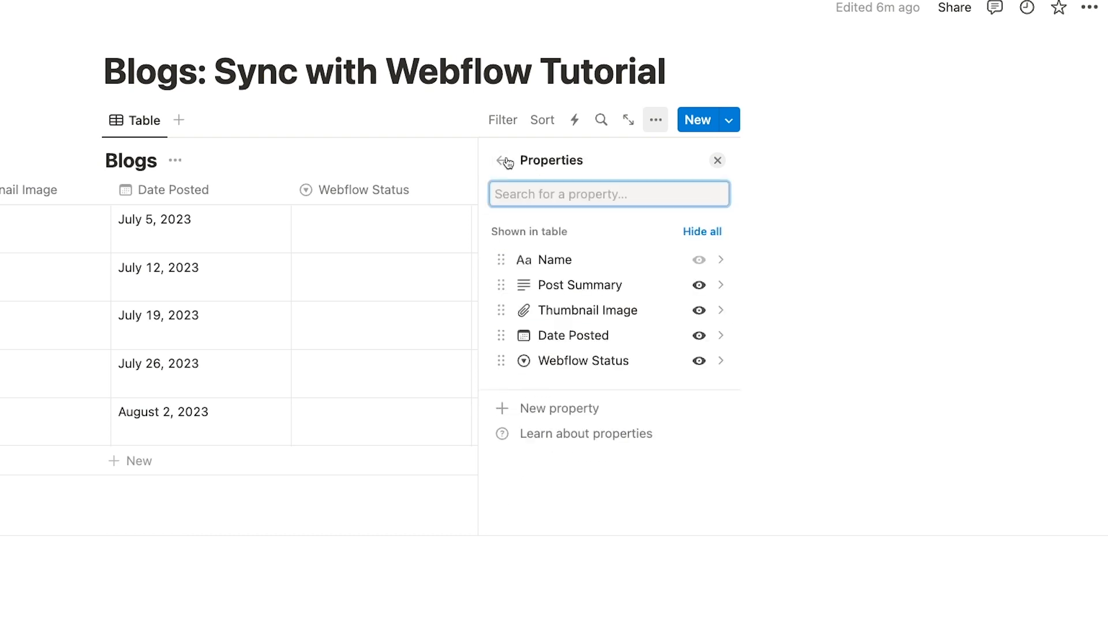
{"action": "left_click", "coordinate": [429, 555]}
Set Webflow Status to Archived for the July 5 post, Active for July 12 and 19, and Draft for July 26 and August 2
{"action": "left_click", "coordinate": [600, 231]}
{"action": "left_click", "coordinate": [583, 278]}
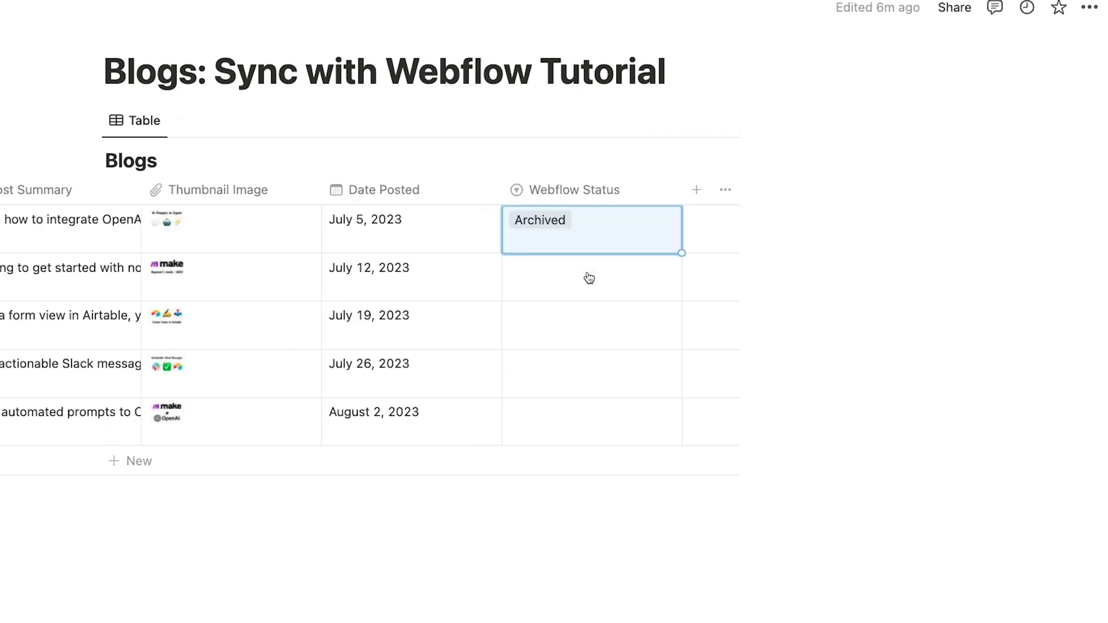
{"action": "left_click", "coordinate": [589, 279]}
{"action": "left_click", "coordinate": [563, 349]}
{"action": "left_click", "coordinate": [560, 334]}
{"action": "left_click", "coordinate": [569, 399]}
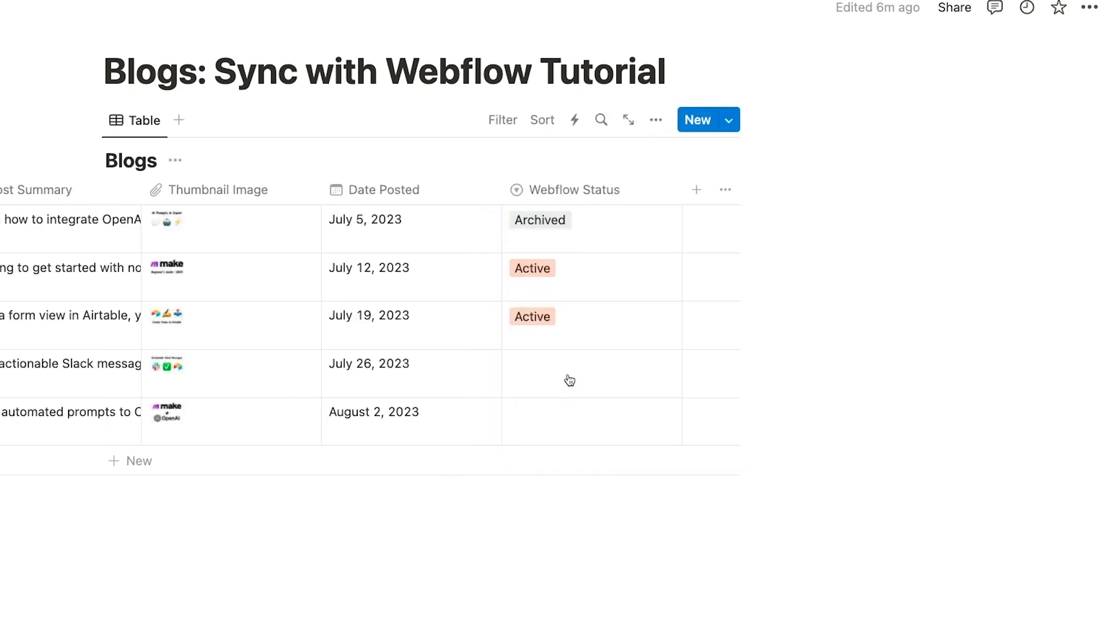
{"action": "left_click", "coordinate": [566, 372]}
{"action": "left_click", "coordinate": [557, 475]}
{"action": "left_click", "coordinate": [566, 421]}
{"action": "left_click", "coordinate": [573, 519]}
{"action": "left_click", "coordinate": [594, 546]}
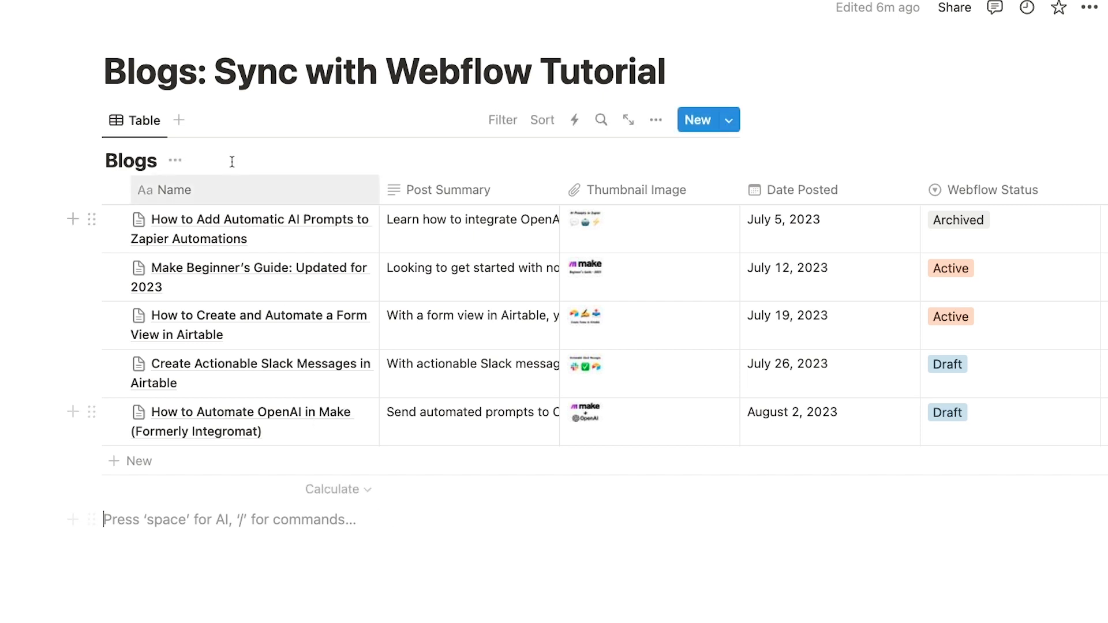
Create a new table view of the Blogs database named Drafts
{"action": "left_click", "coordinate": [178, 121]}
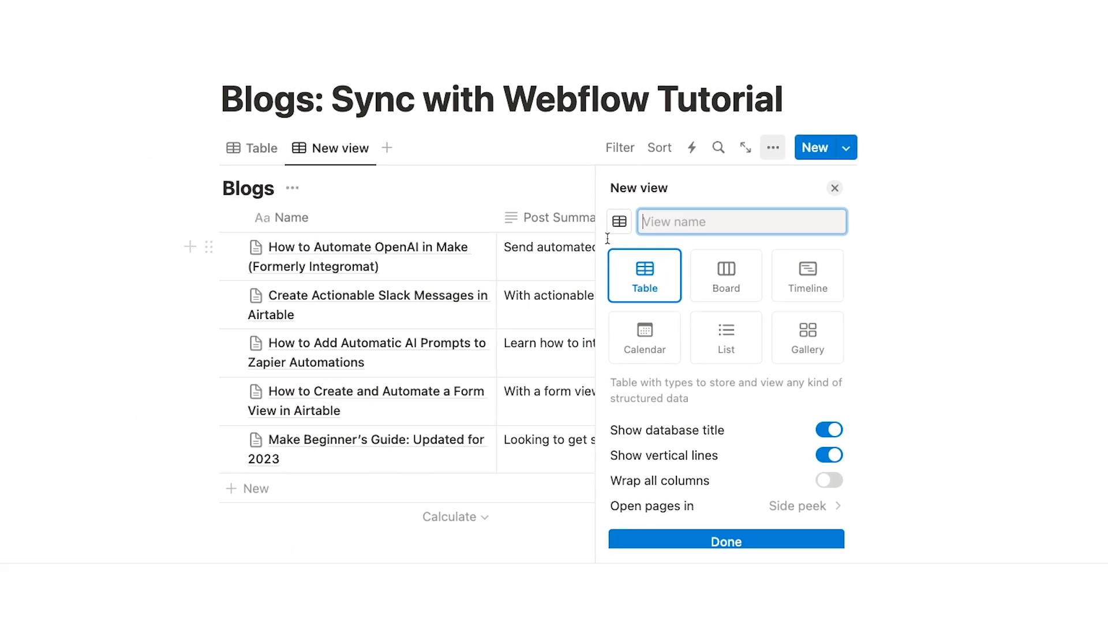
{"action": "type", "text": "Drafts"}
{"action": "left_click", "coordinate": [749, 539]}
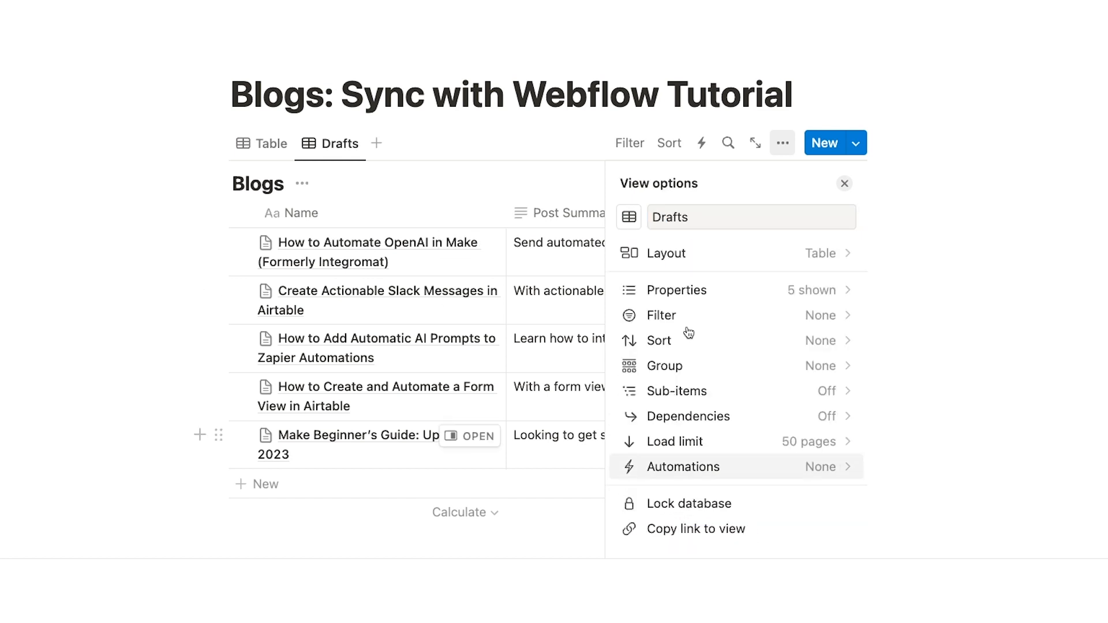
Filter the Drafts view to Webflow Status is Draft and save the filter for everyone
{"action": "left_click", "coordinate": [627, 145]}
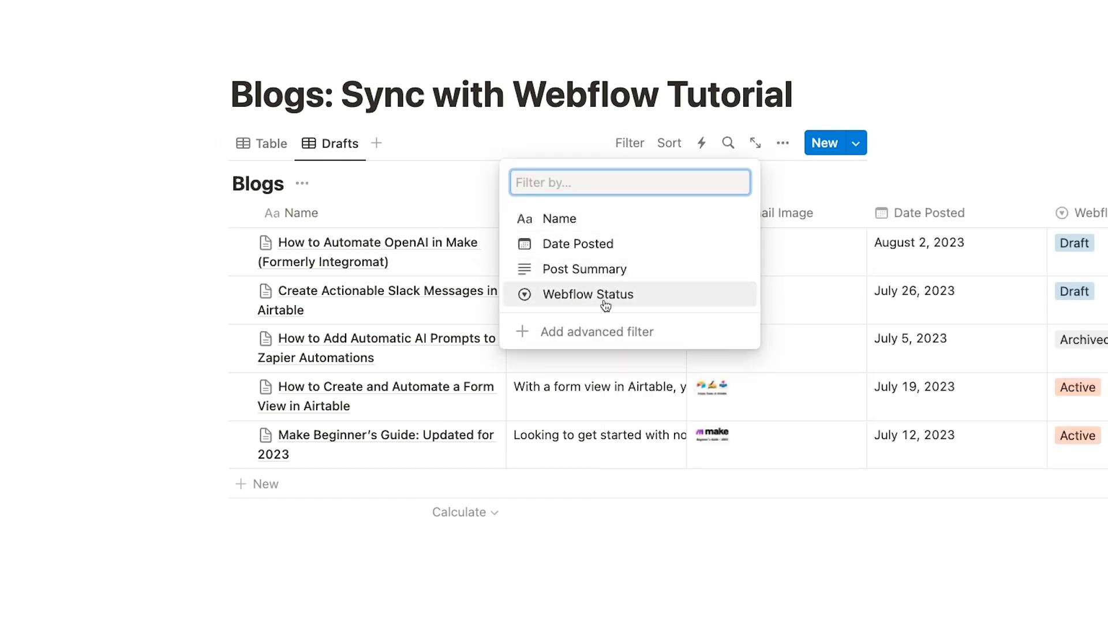
{"action": "left_click", "coordinate": [600, 298]}
{"action": "left_click", "coordinate": [258, 360]}
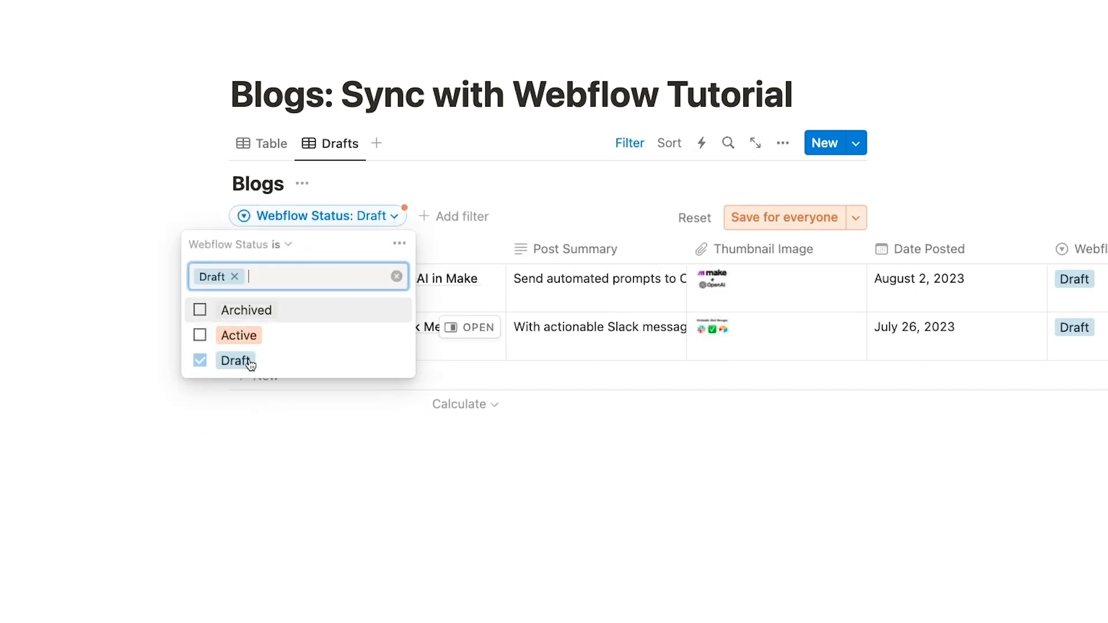
{"action": "left_click", "coordinate": [398, 466]}
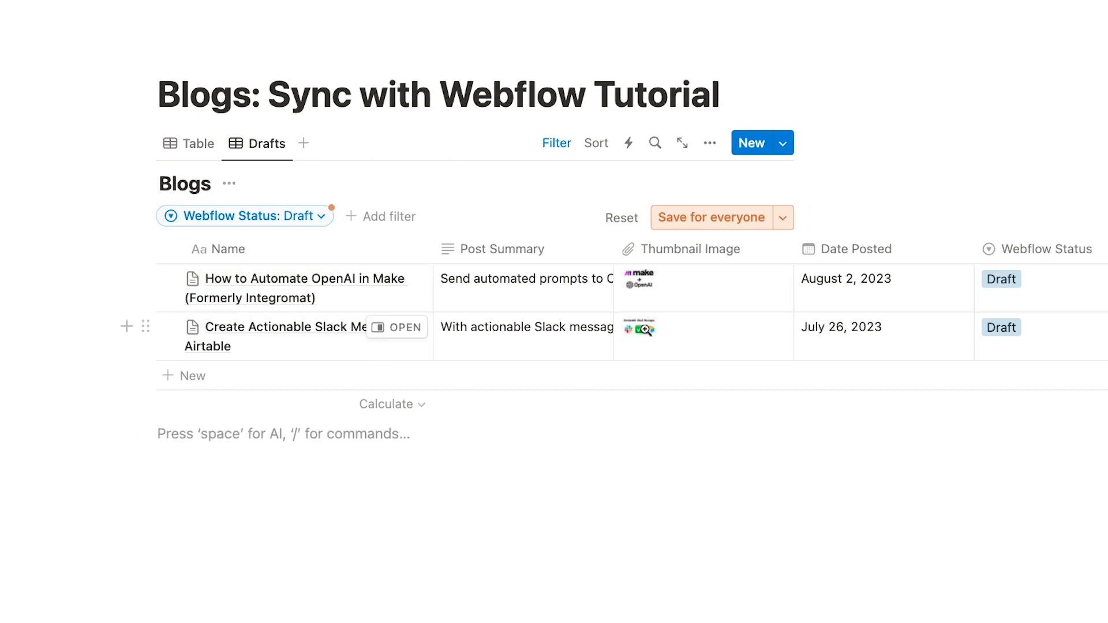
{"action": "left_click", "coordinate": [776, 218]}
Add a blank row to the Drafts view and delete it again
{"action": "left_click", "coordinate": [739, 378]}
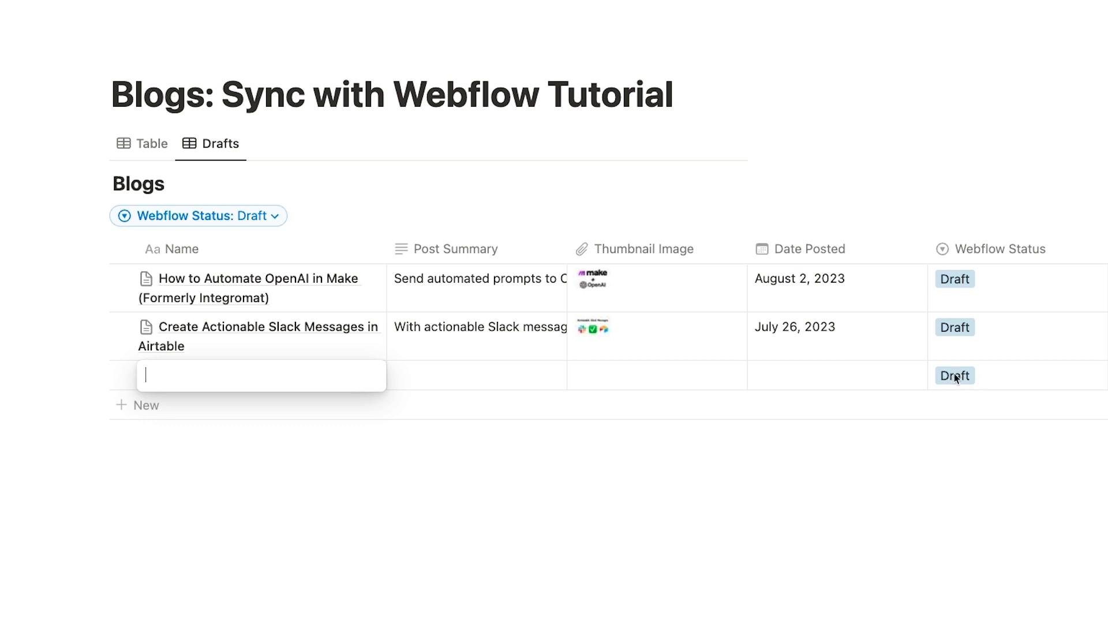
{"action": "key", "text": "Escape"}
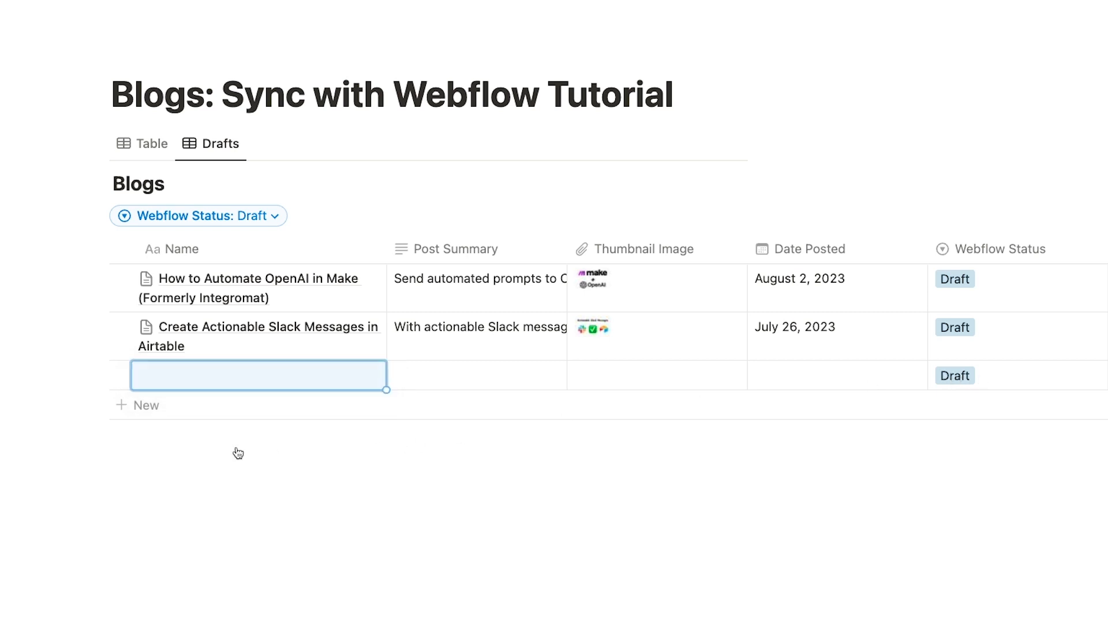
{"action": "right_click", "coordinate": [197, 374]}
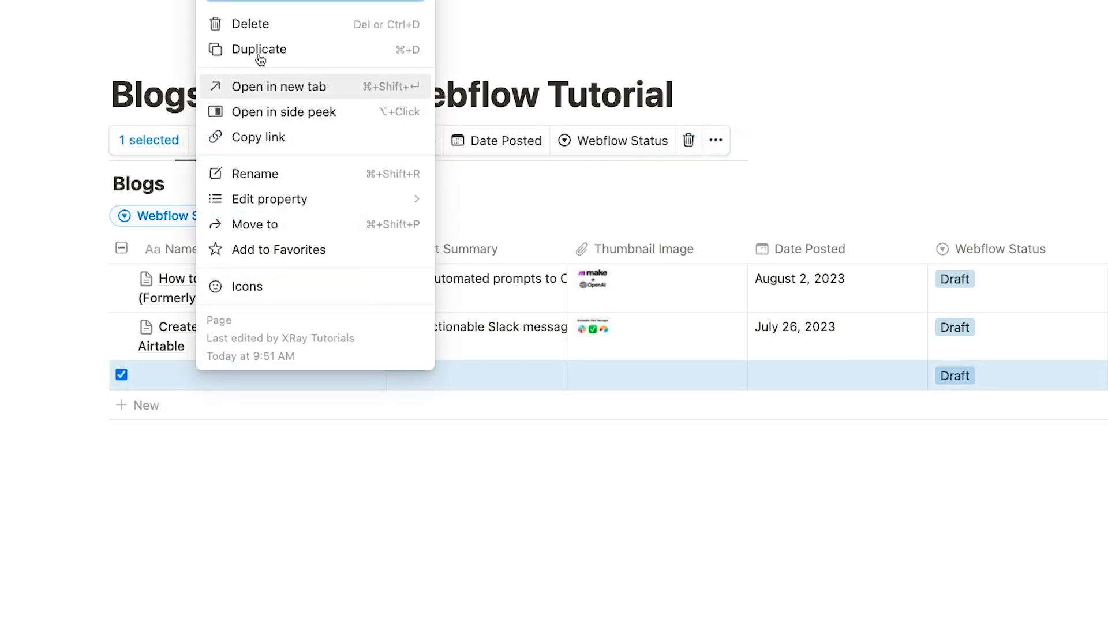
{"action": "left_click", "coordinate": [256, 28]}
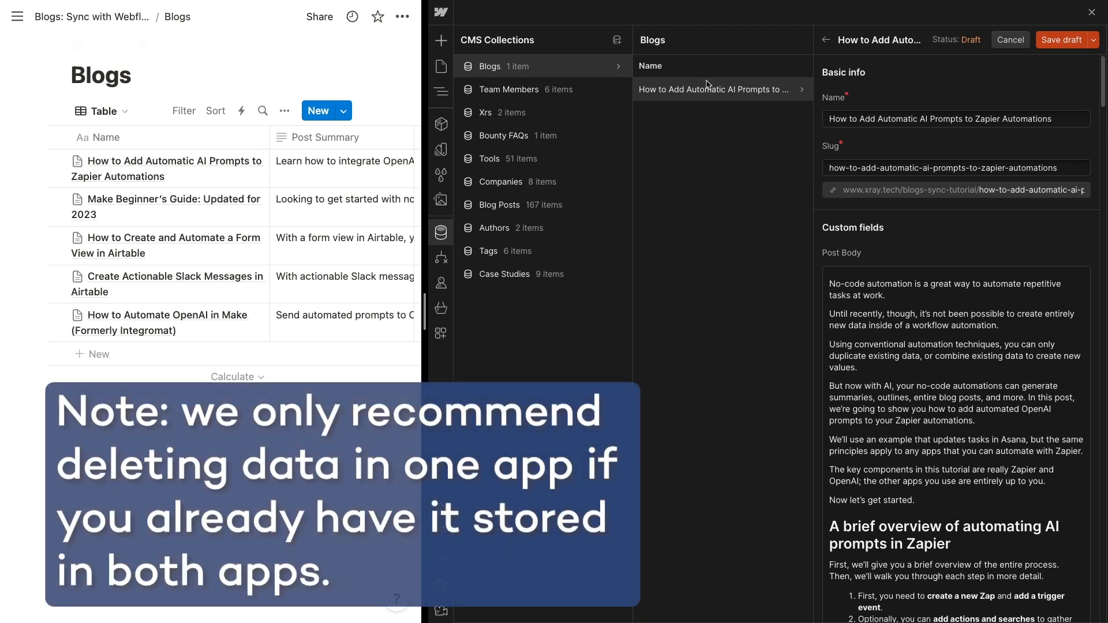
In Webflow, permanently delete the "How to Add Automatic AI Prompts to Zapier Automations" item from the Blogs collection
{"action": "left_click", "coordinate": [1092, 12]}
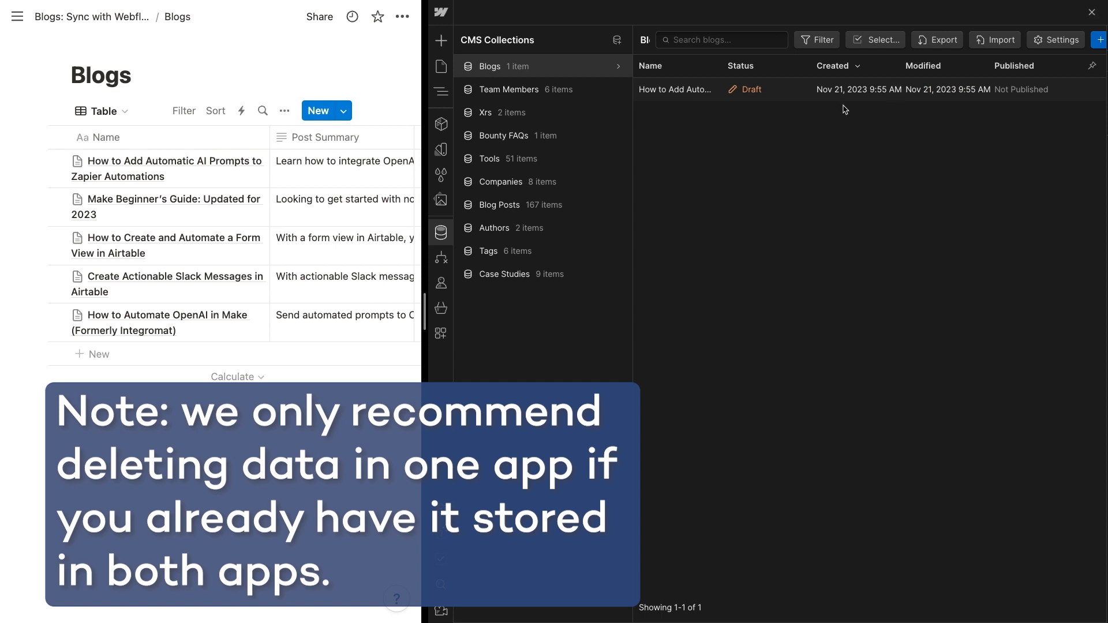
{"action": "left_click", "coordinate": [875, 40]}
{"action": "left_click", "coordinate": [678, 91]}
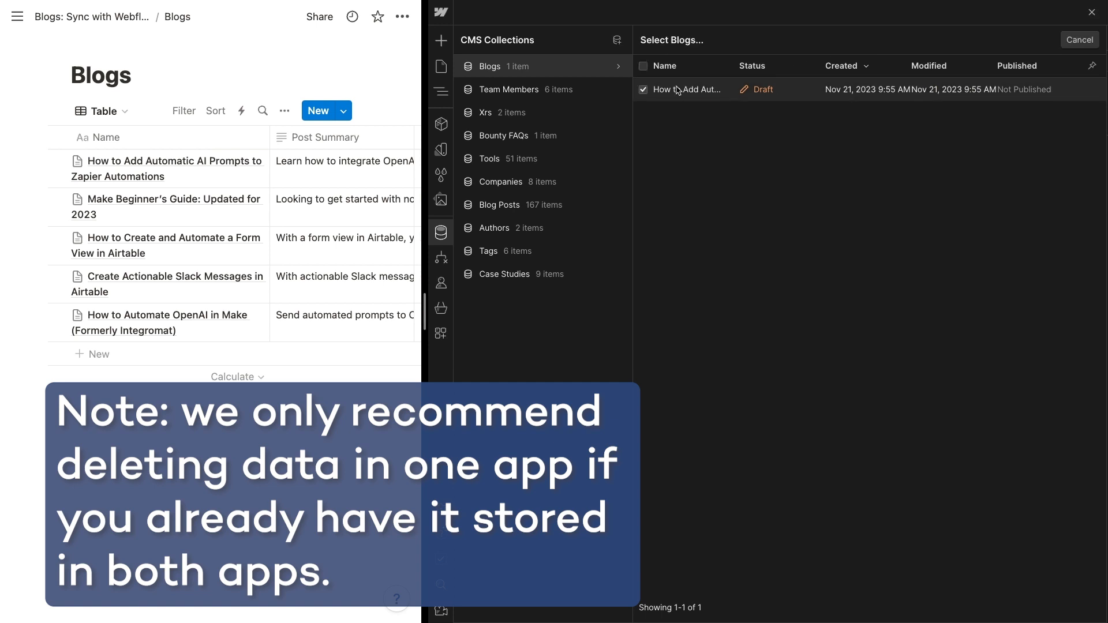
{"action": "left_click", "coordinate": [951, 40]}
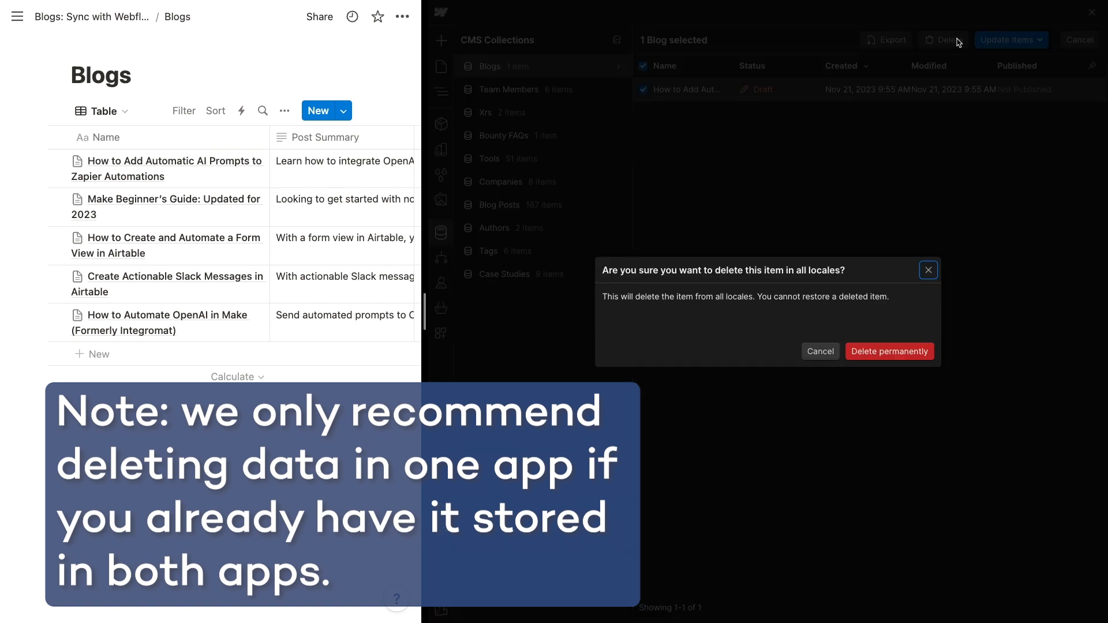
{"action": "left_click", "coordinate": [913, 350]}
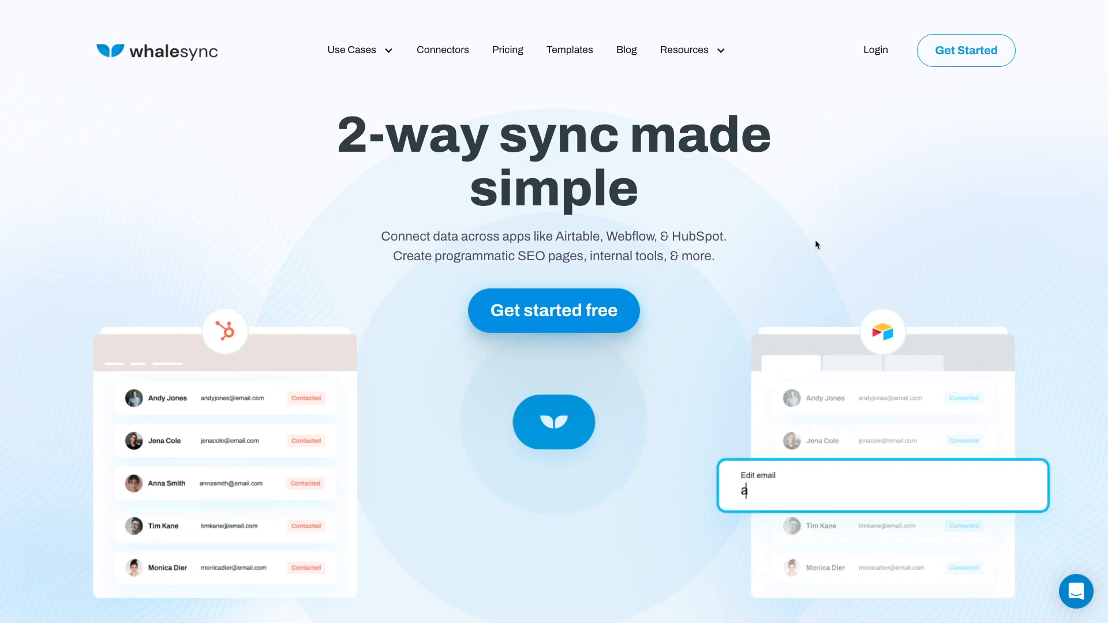
Sign in to Whalesync with the prefilled account credentials and start creating a new base
{"action": "left_click", "coordinate": [875, 52]}
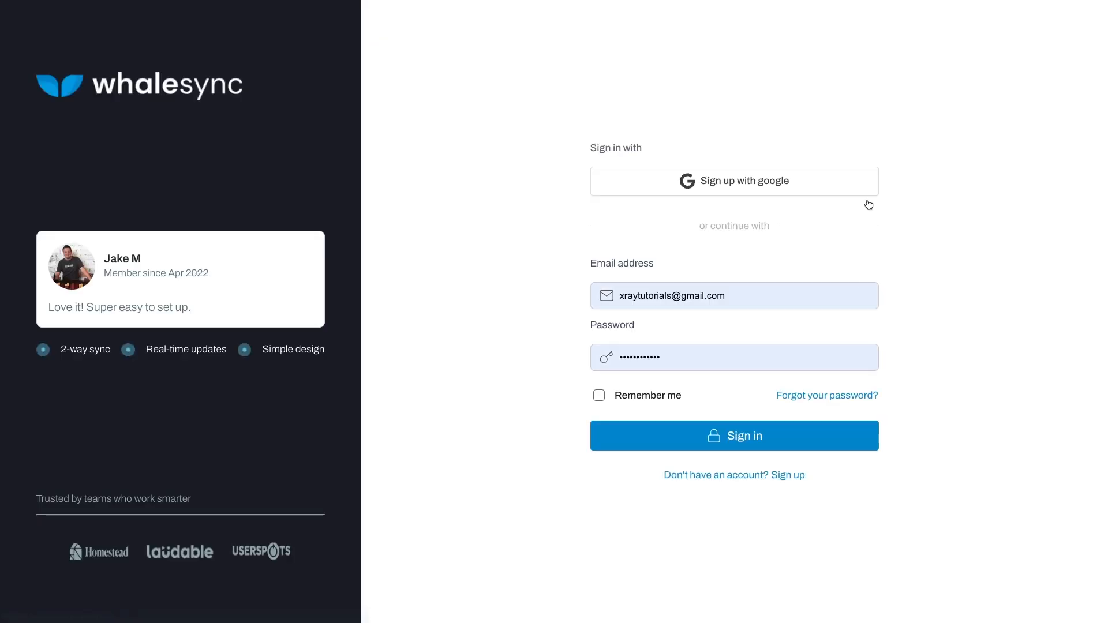
{"action": "left_click", "coordinate": [744, 443]}
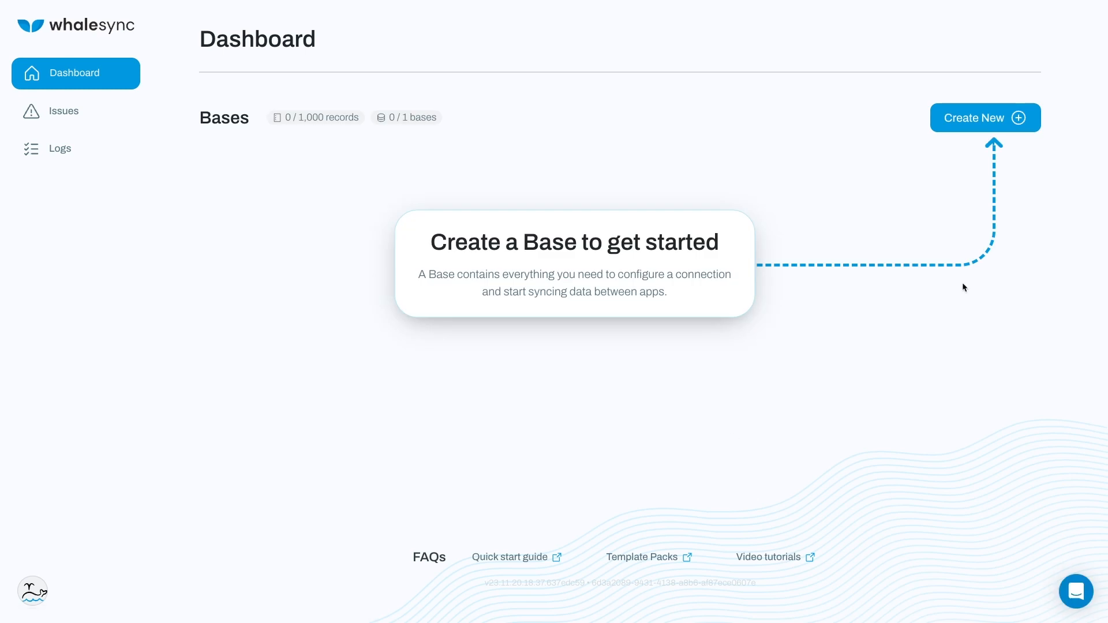
{"action": "left_click", "coordinate": [995, 121]}
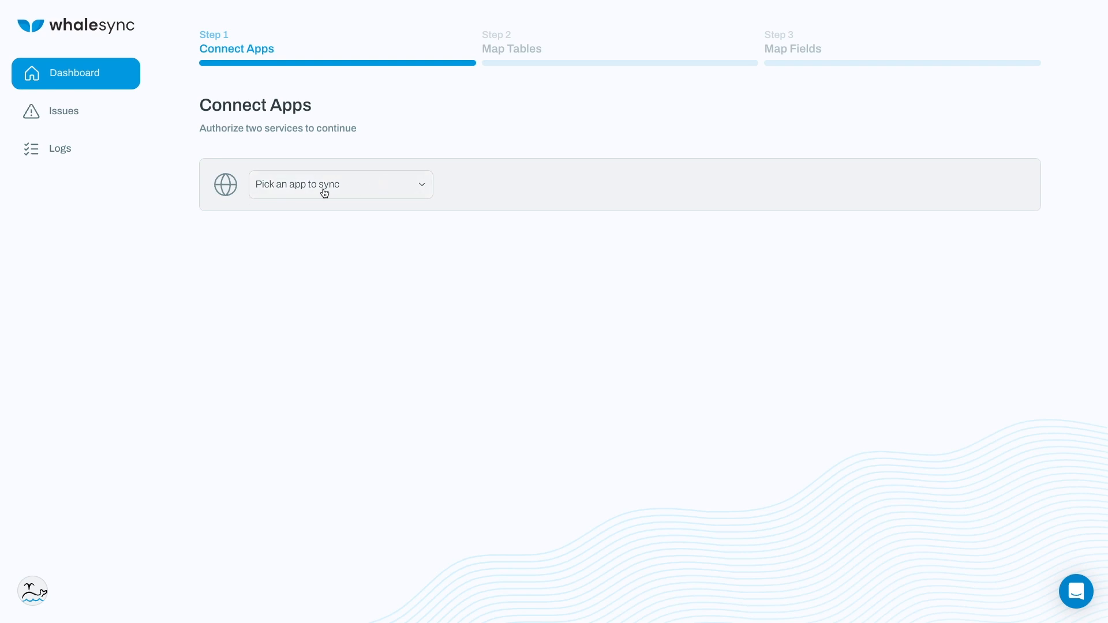
Choose Notion as the first app to sync and start authorizing it
{"action": "left_click", "coordinate": [386, 191]}
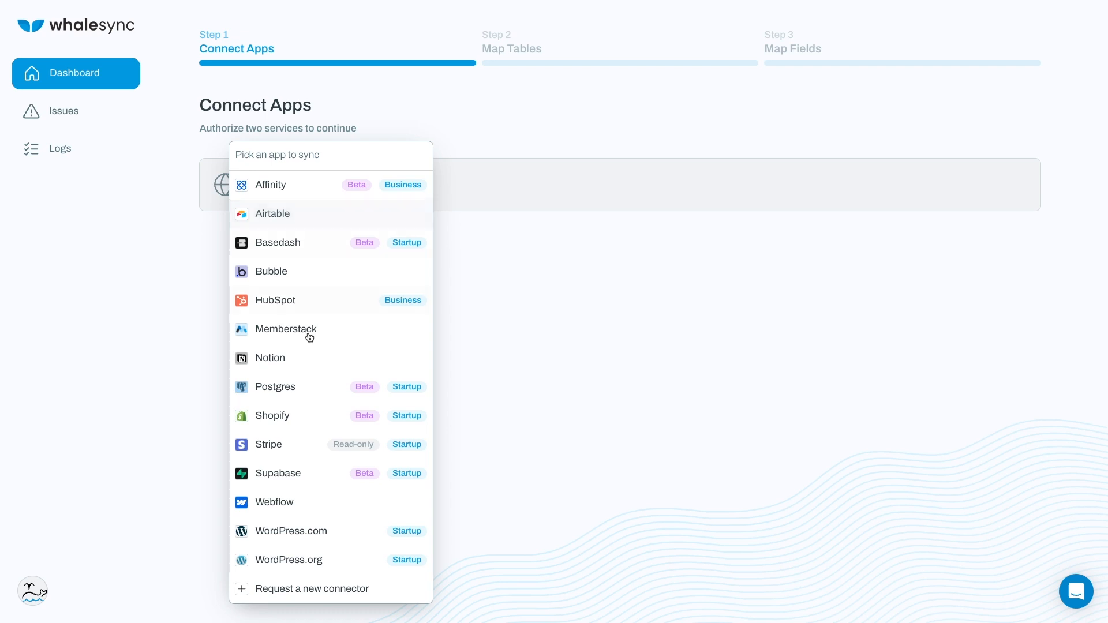
{"action": "left_click", "coordinate": [272, 363]}
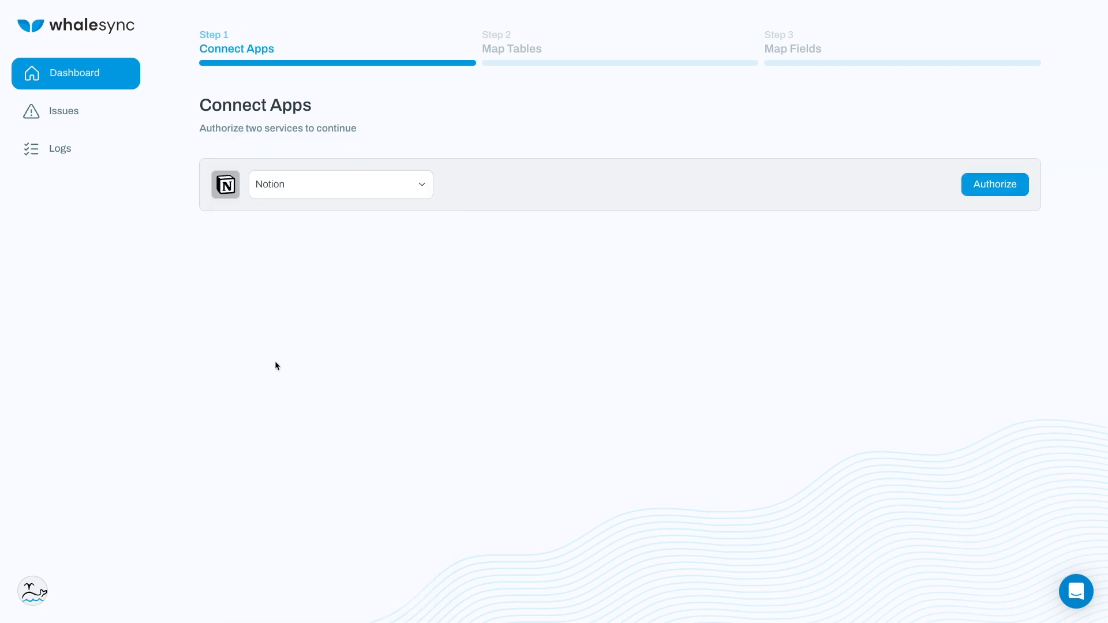
{"action": "left_click", "coordinate": [974, 193]}
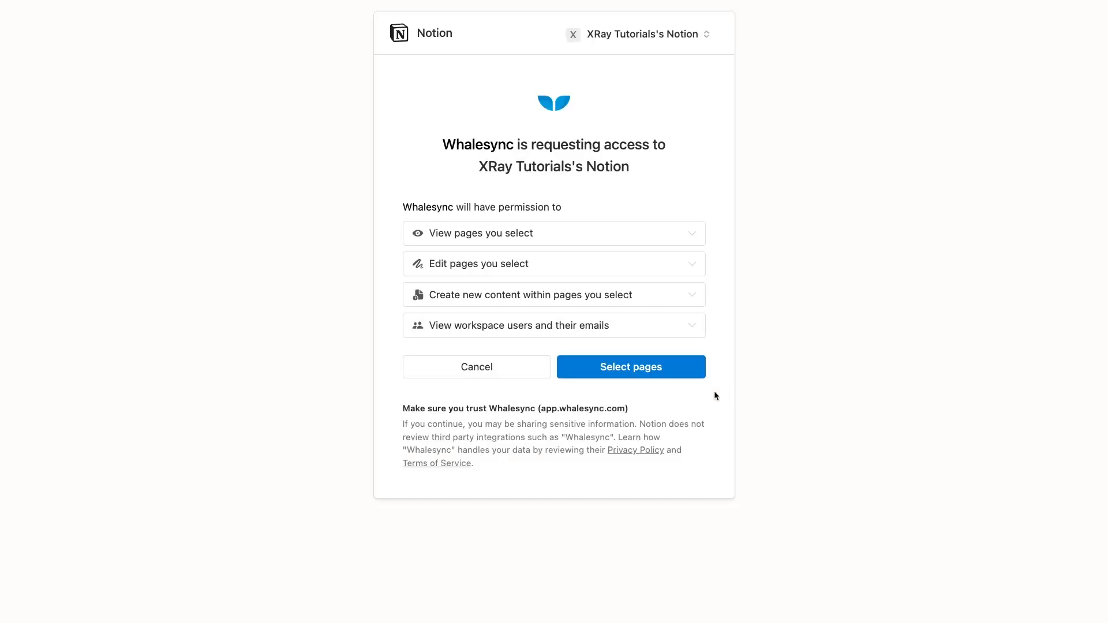
Grant Whalesync access to only the "Blogs: Sync with Webflow Tutorial" page and save the XRay Tutorials's Notion workspace connection
{"action": "left_click", "coordinate": [665, 375]}
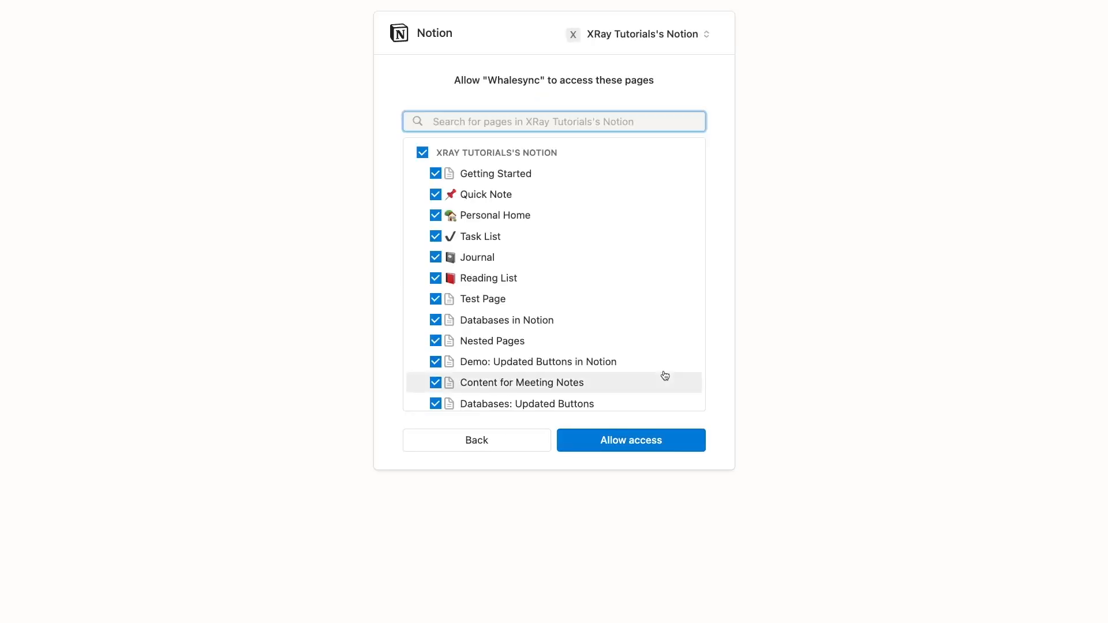
{"action": "scroll", "coordinate": [665, 375], "scroll_direction": "down", "scroll_amount": 2}
{"action": "scroll", "coordinate": [663, 377], "scroll_direction": "up", "scroll_amount": 2}
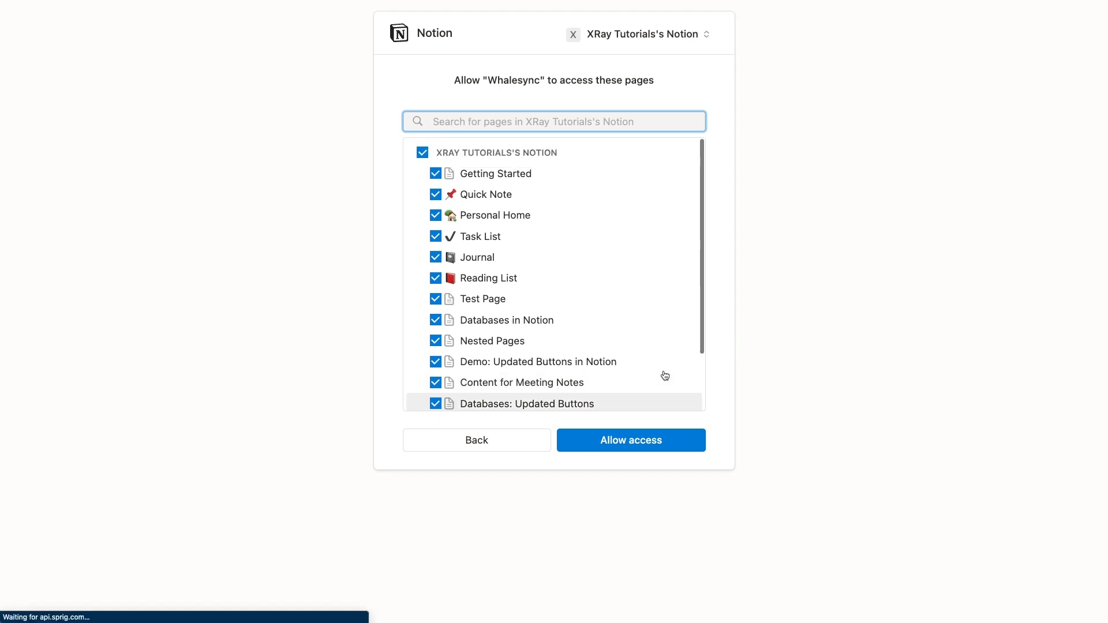
{"action": "left_click", "coordinate": [423, 155]}
{"action": "scroll", "coordinate": [490, 280], "scroll_direction": "down", "scroll_amount": 3}
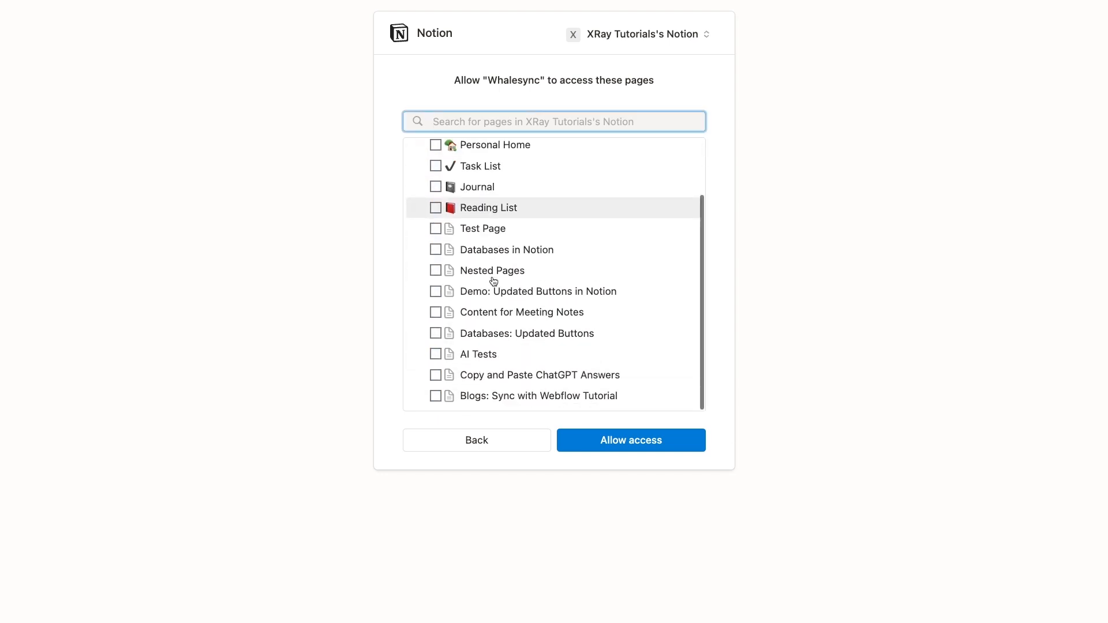
{"action": "left_click", "coordinate": [436, 399]}
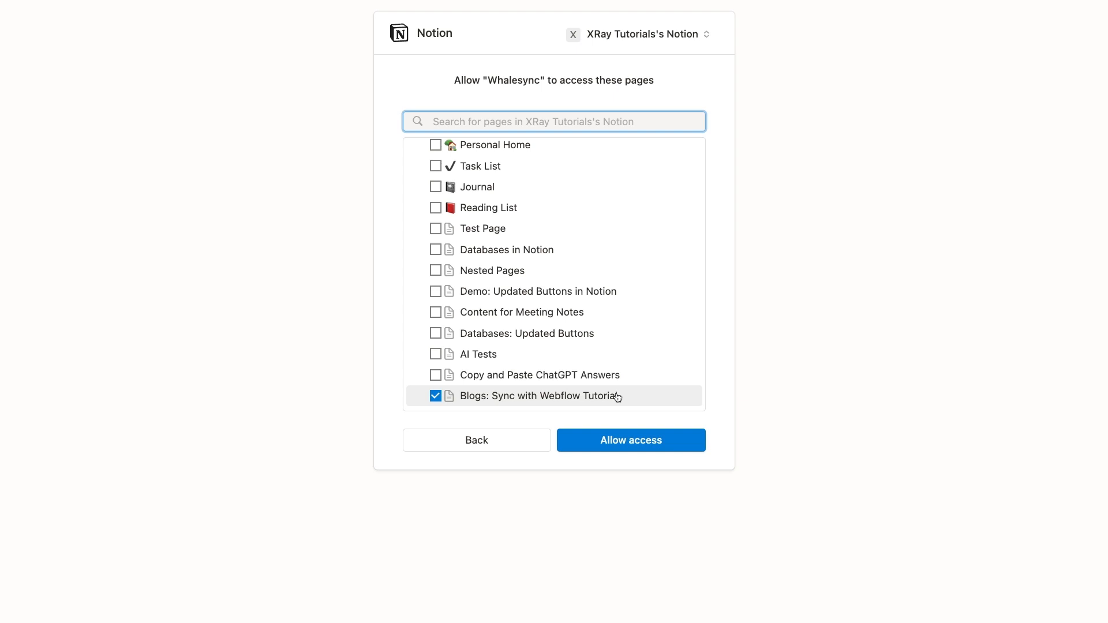
{"action": "left_click", "coordinate": [628, 440]}
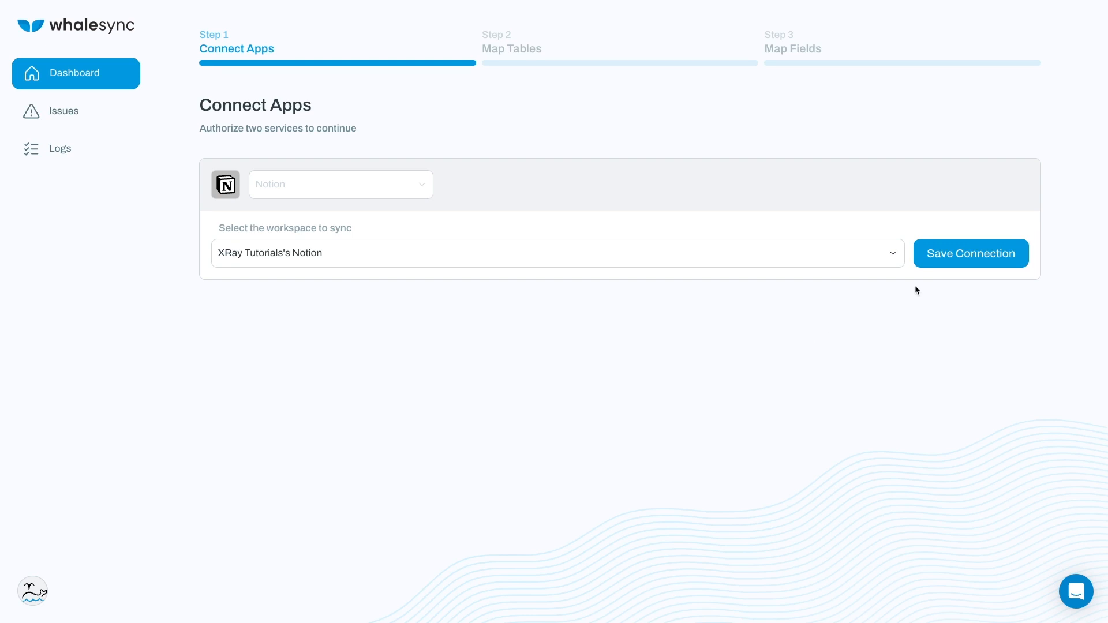
{"action": "left_click", "coordinate": [941, 263]}
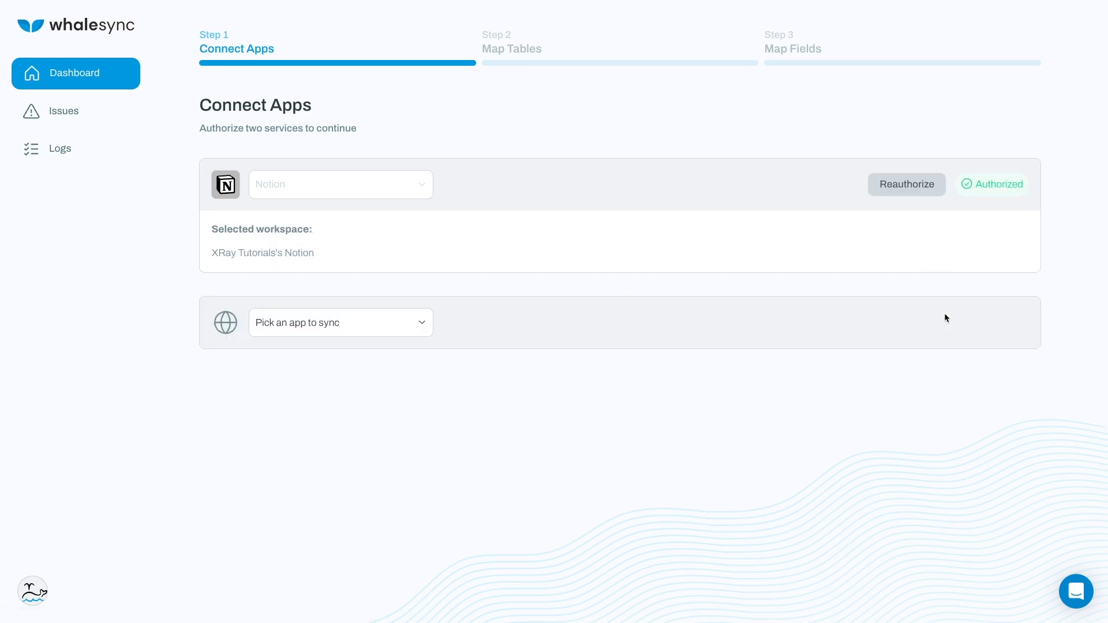
Add Webflow as the second app, authorize only the XRay.Tech site, and save the connection
{"action": "left_click", "coordinate": [423, 324]}
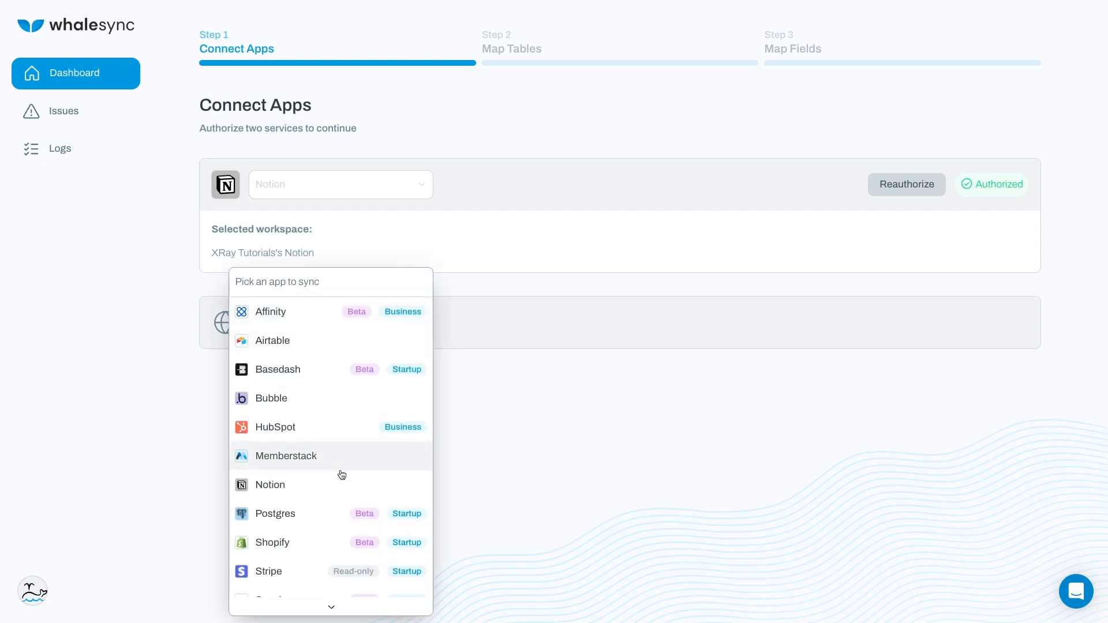
{"action": "scroll", "coordinate": [342, 475], "scroll_direction": "down", "scroll_amount": 2}
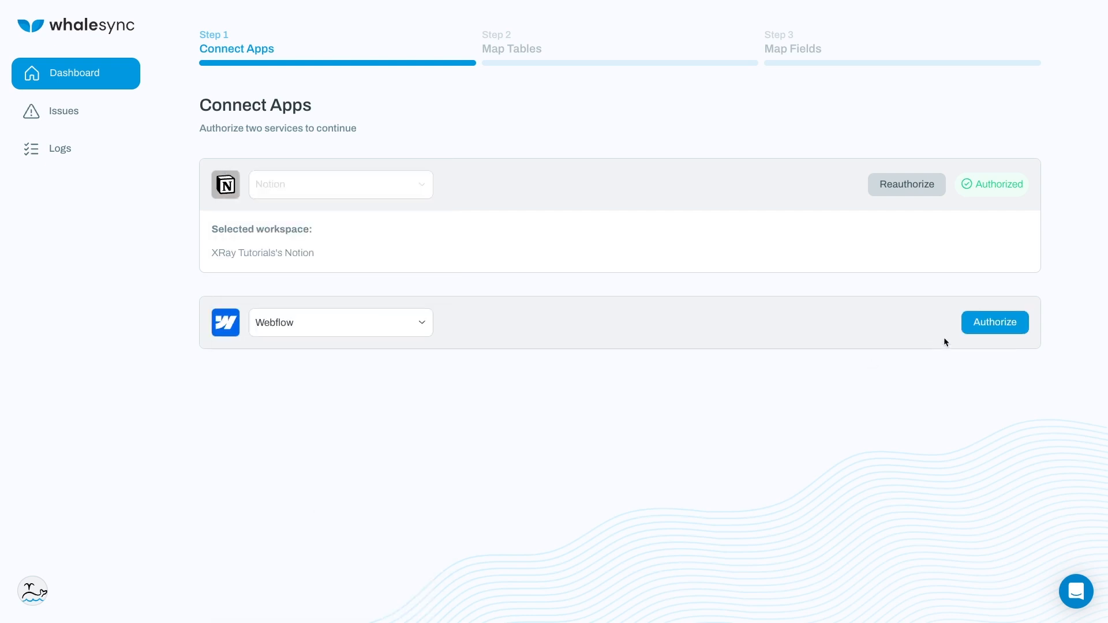
{"action": "left_click", "coordinate": [971, 324]}
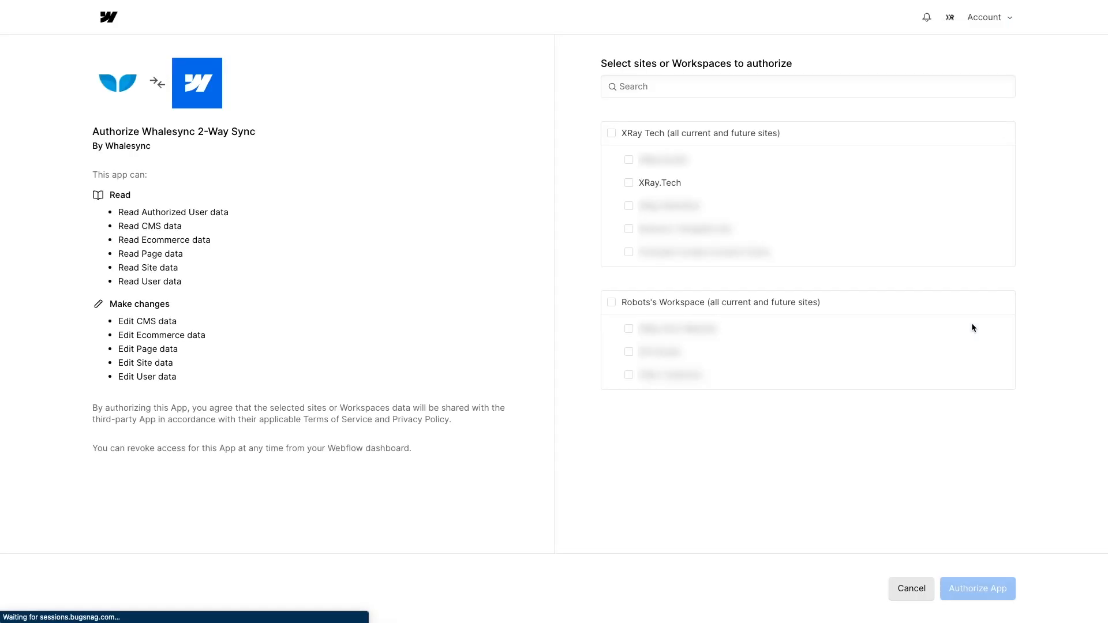
{"action": "left_click", "coordinate": [670, 185]}
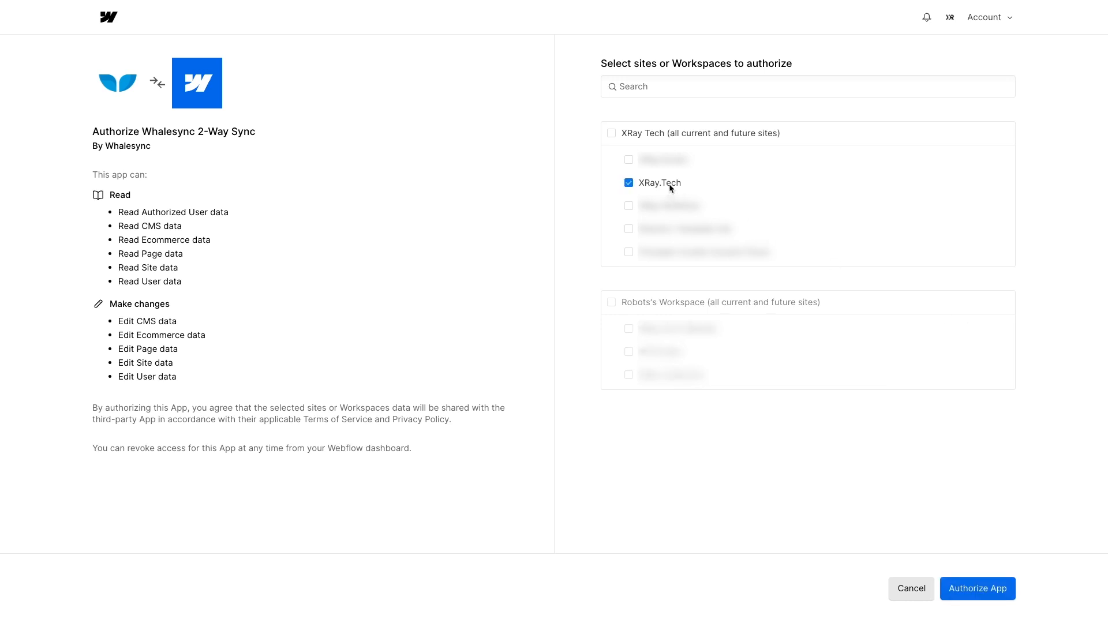
{"action": "left_click", "coordinate": [996, 589]}
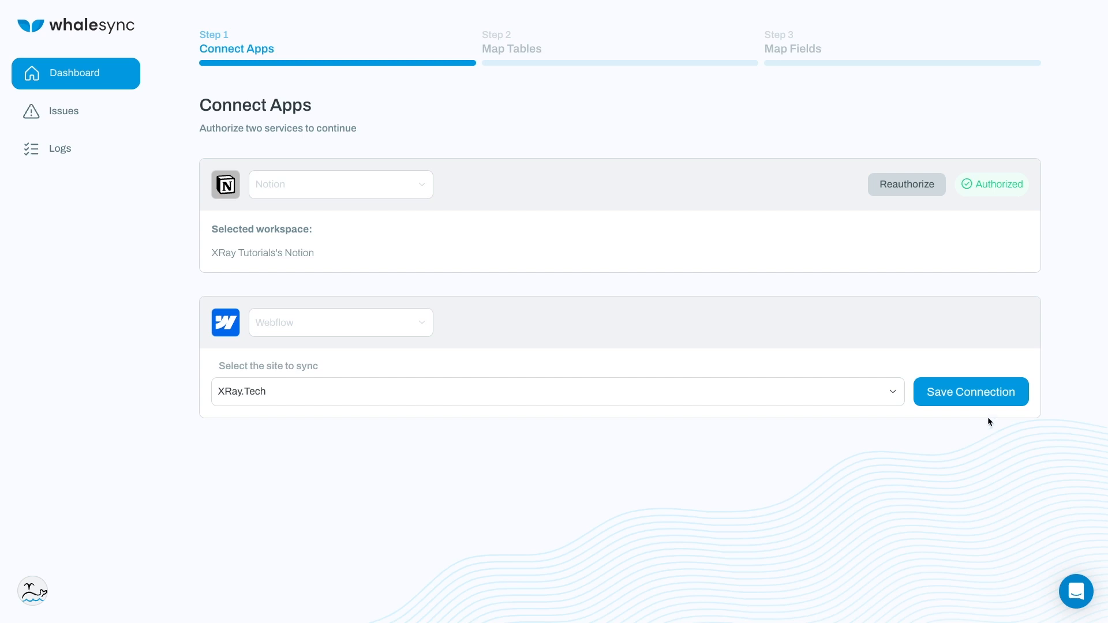
{"action": "left_click", "coordinate": [987, 402]}
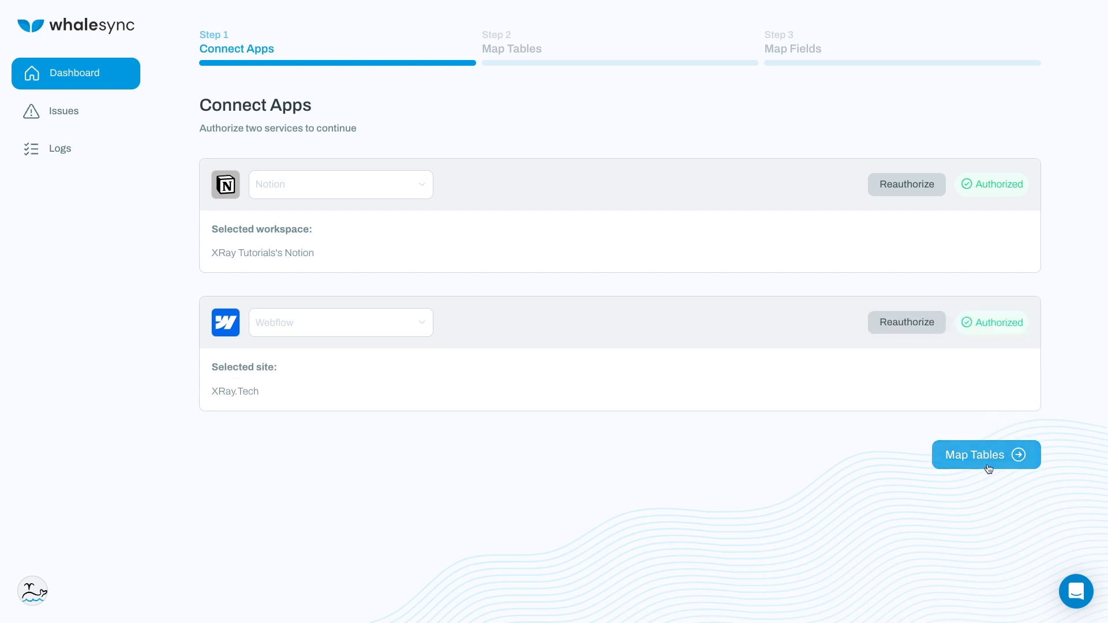
Map the Notion Blogs table to the Webflow Blogs table with two-way sync
{"action": "left_click", "coordinate": [991, 468]}
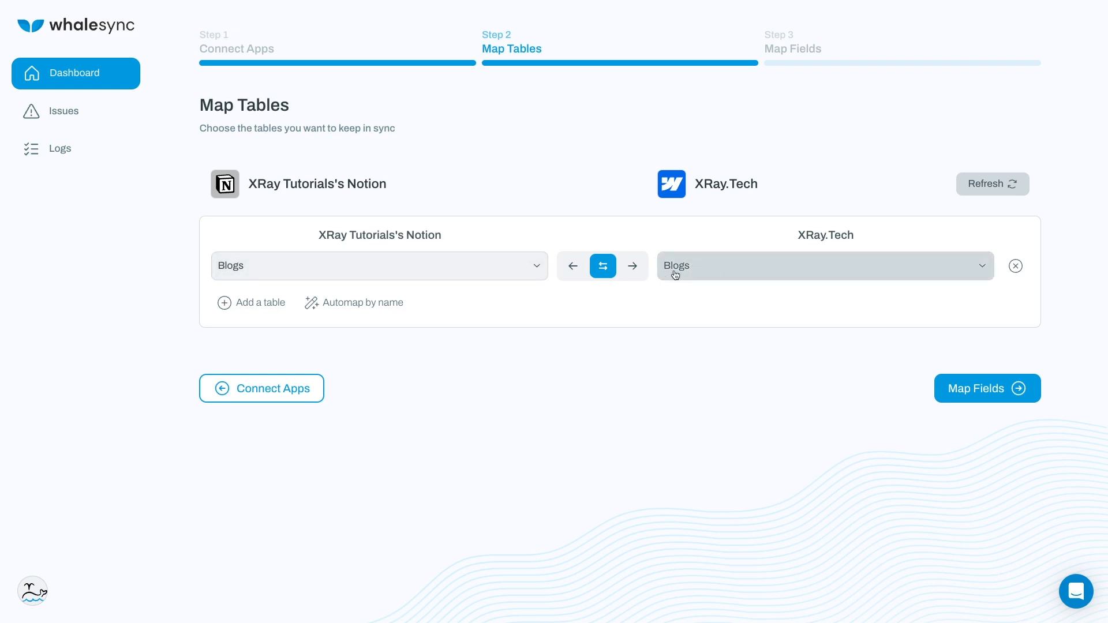
{"action": "left_click", "coordinate": [519, 276]}
{"action": "left_click", "coordinate": [736, 265]}
{"action": "left_click", "coordinate": [753, 270]}
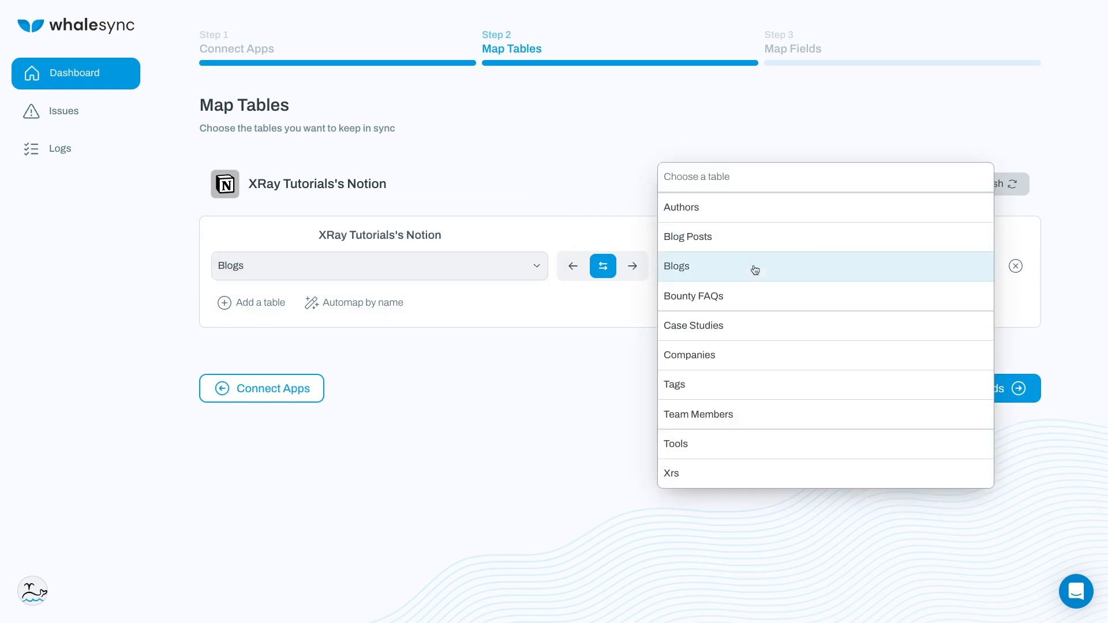
{"action": "left_click", "coordinate": [602, 327]}
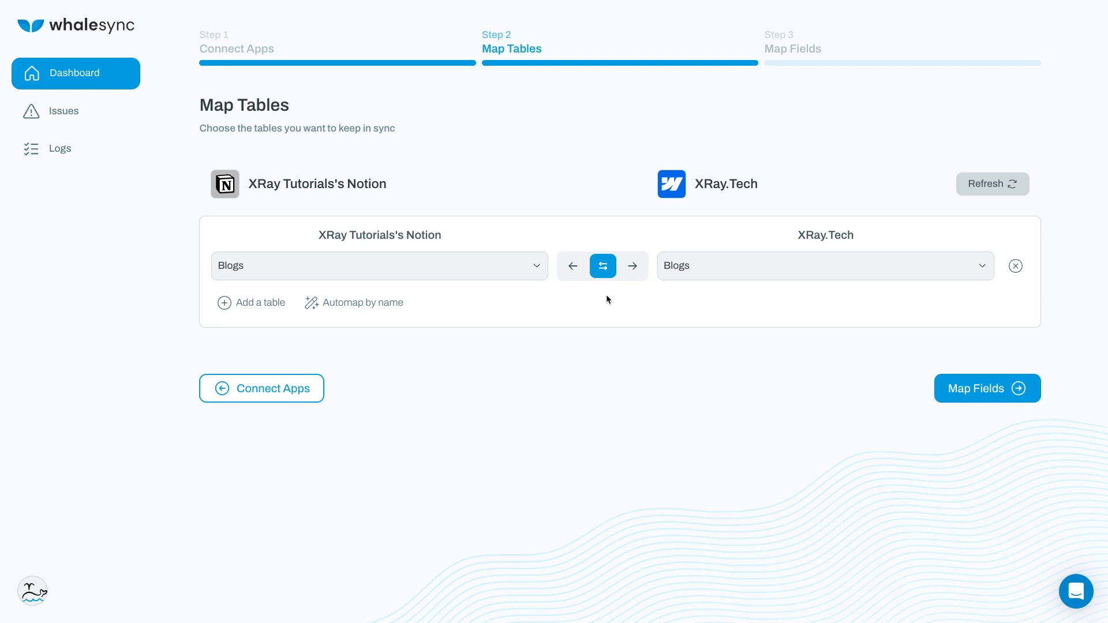
{"action": "left_click", "coordinate": [631, 271]}
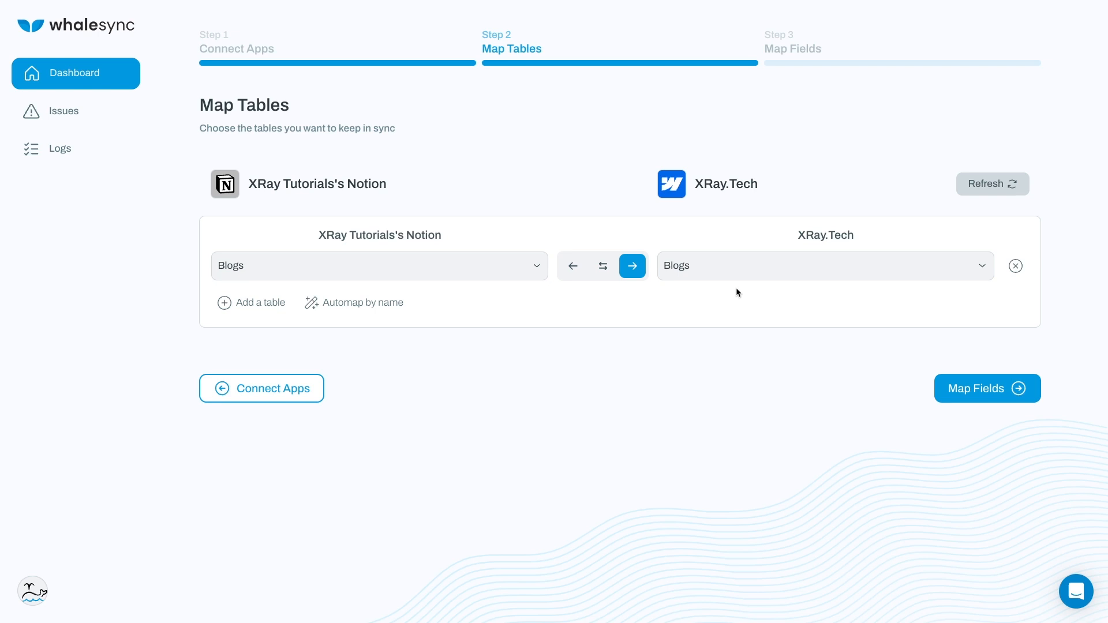
{"action": "left_click", "coordinate": [606, 269]}
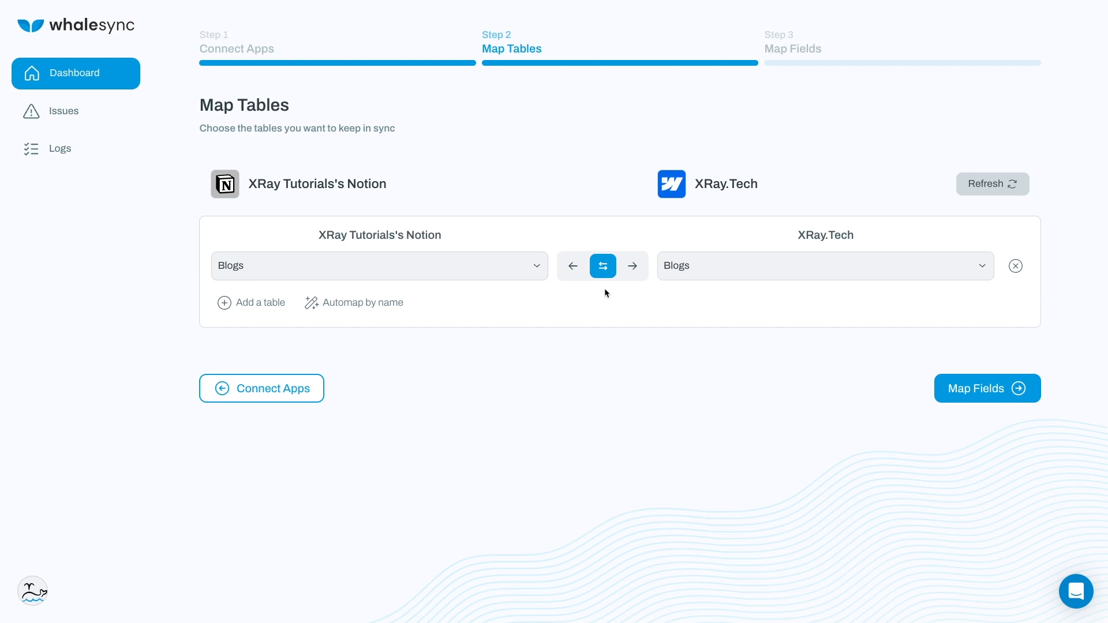
Automap the Blogs fields by name and add a mapping from Notion's Page Content to Webflow's Post Body
{"action": "left_click", "coordinate": [974, 393]}
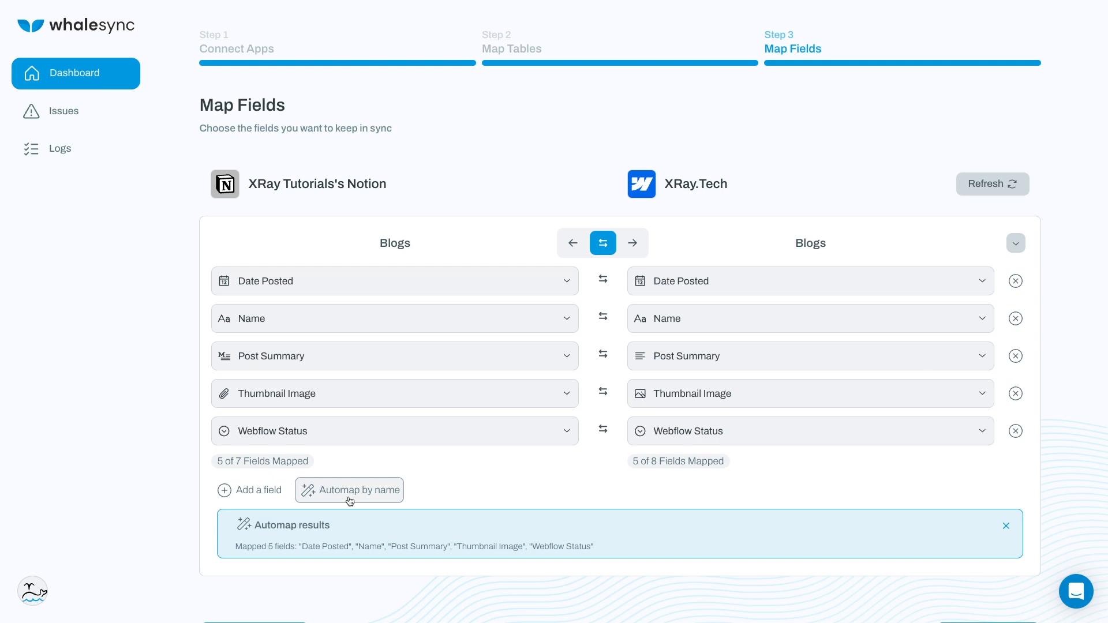
{"action": "left_click", "coordinate": [257, 496]}
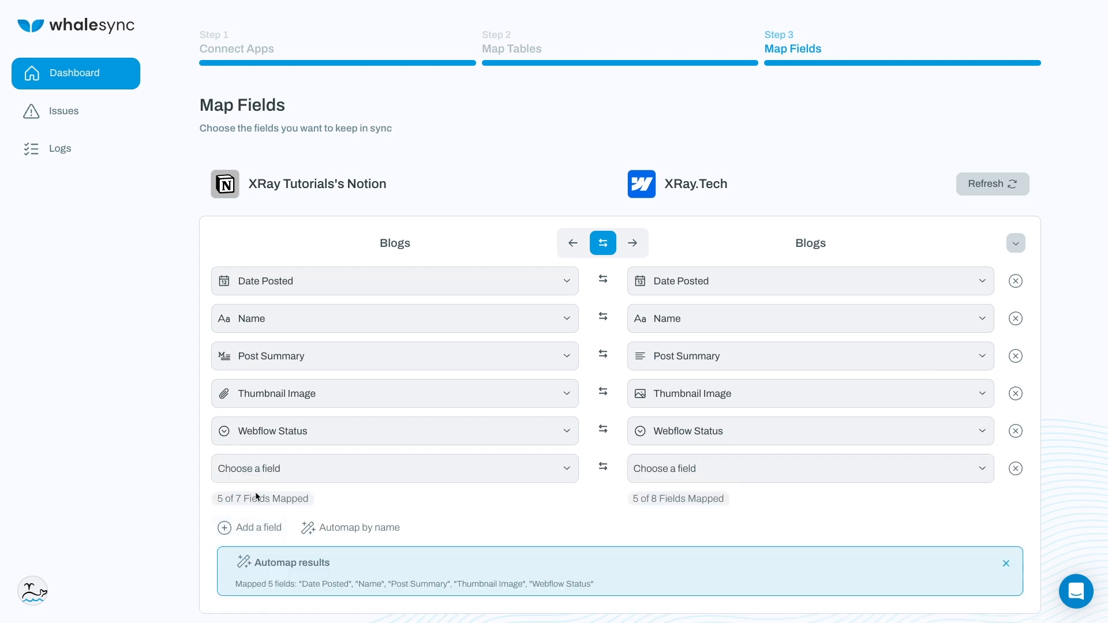
{"action": "left_click", "coordinate": [362, 470]}
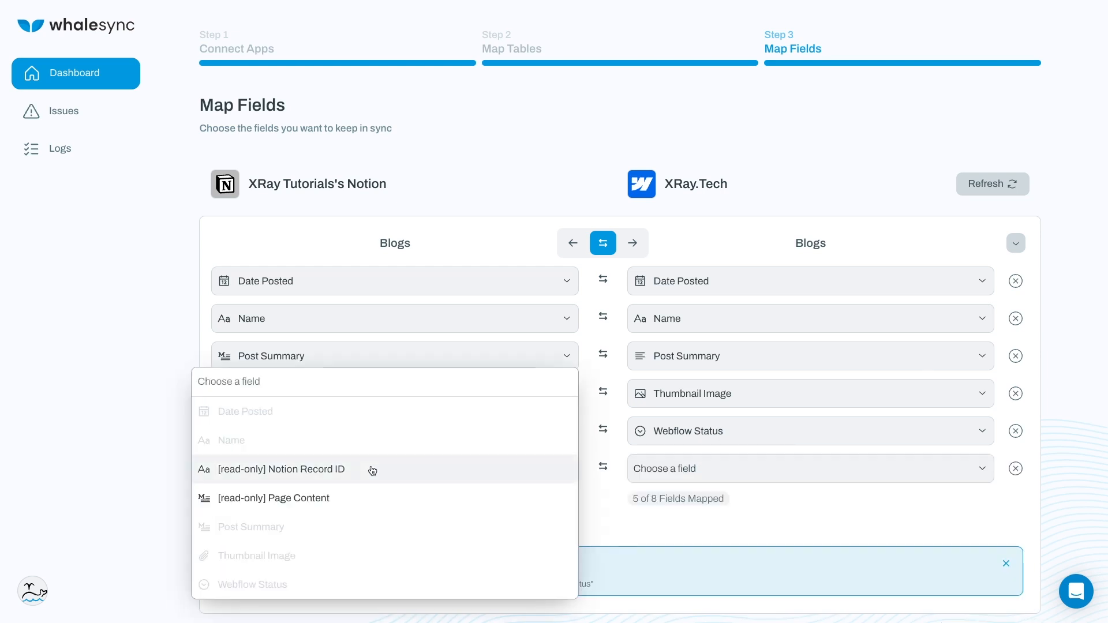
{"action": "left_click", "coordinate": [312, 498]}
{"action": "left_click", "coordinate": [709, 478]}
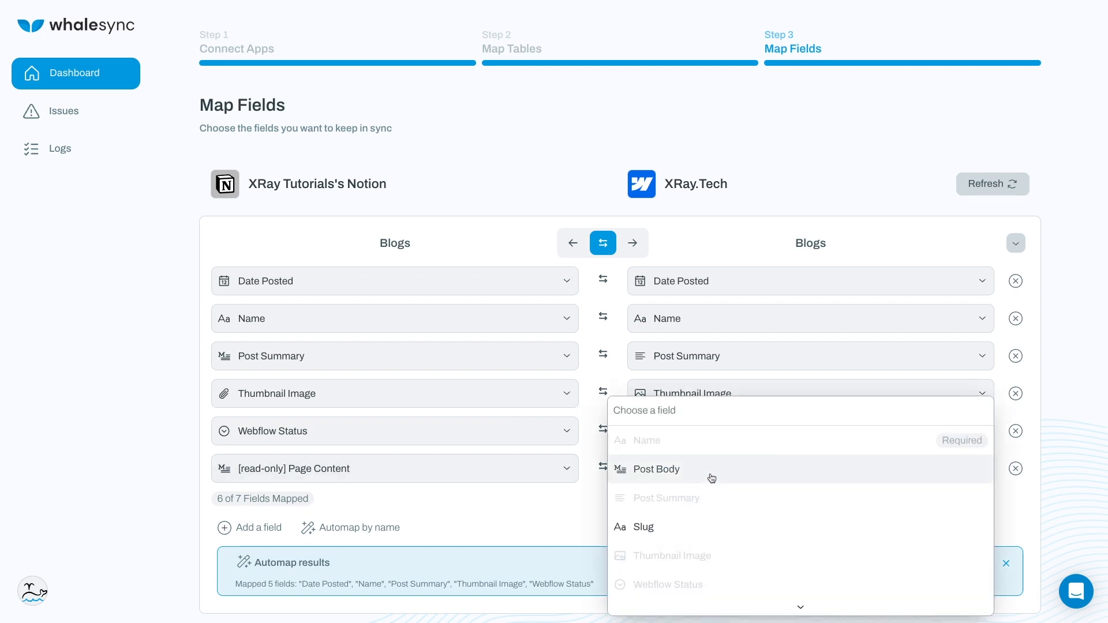
{"action": "left_click", "coordinate": [711, 477]}
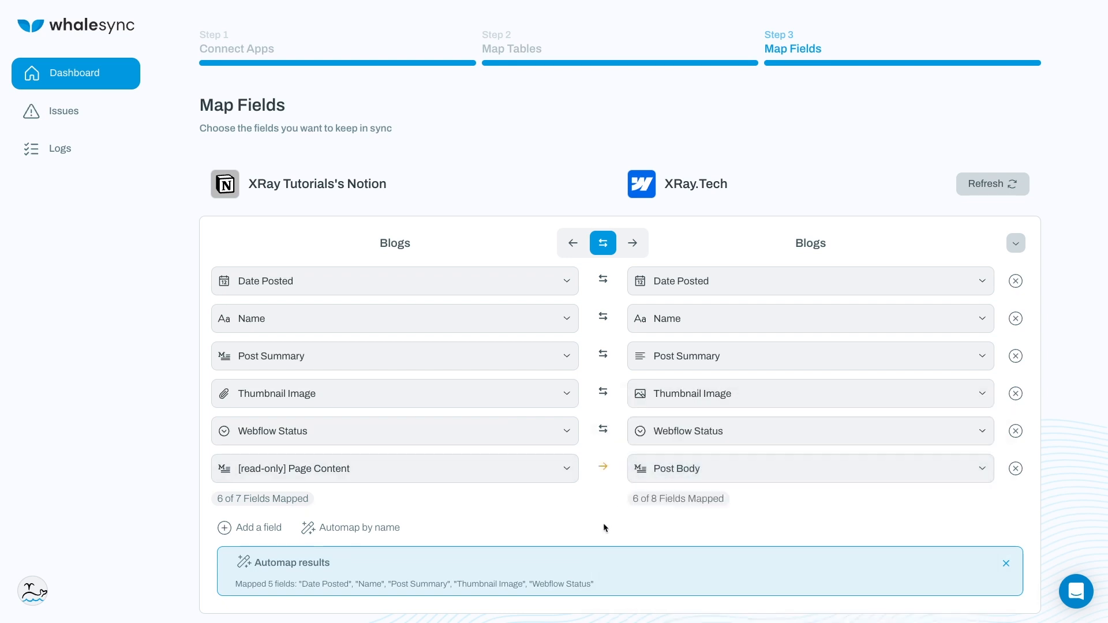
Save the base with the mapped Blogs fields
{"action": "scroll", "coordinate": [604, 528], "scroll_direction": "down", "scroll_amount": 1}
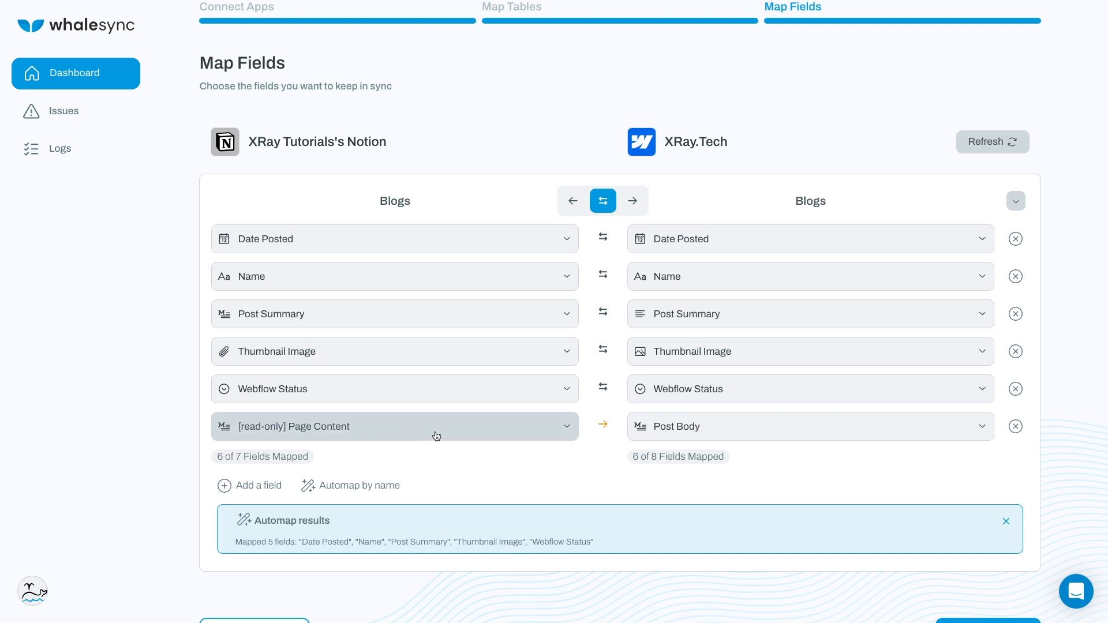
{"action": "mouse_move", "coordinate": [609, 434]}
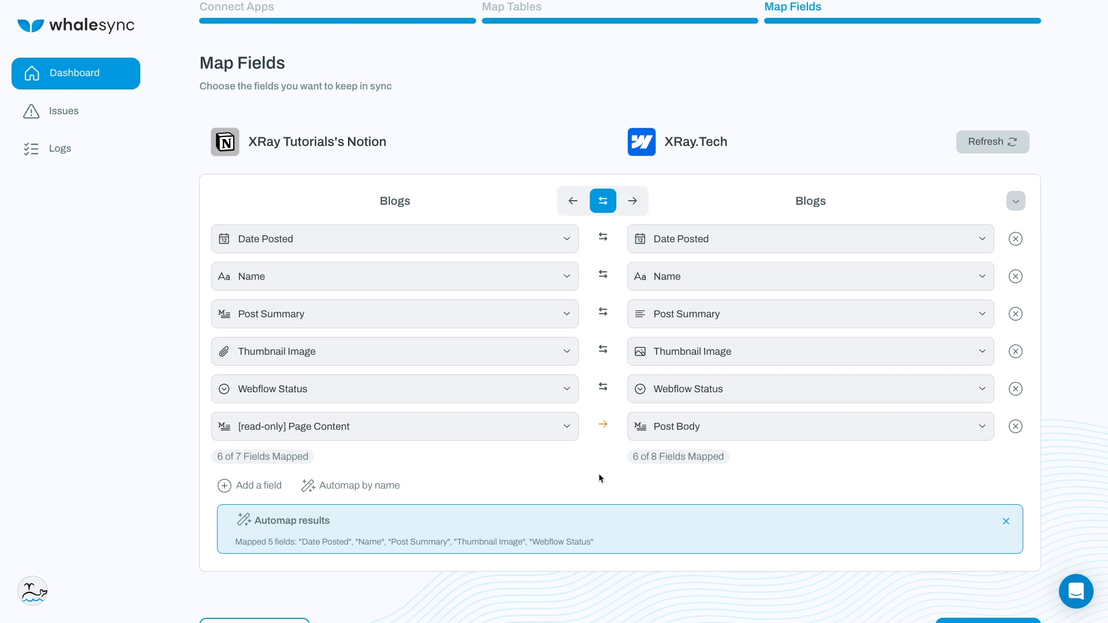
{"action": "scroll", "coordinate": [598, 473], "scroll_direction": "down", "scroll_amount": 1}
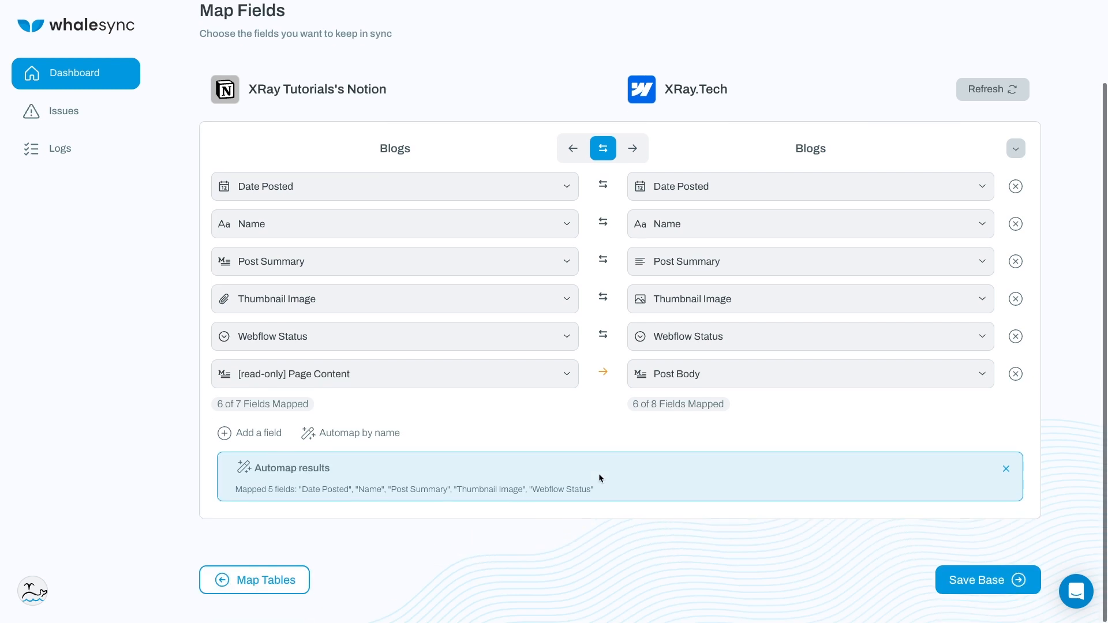
{"action": "left_click", "coordinate": [944, 578]}
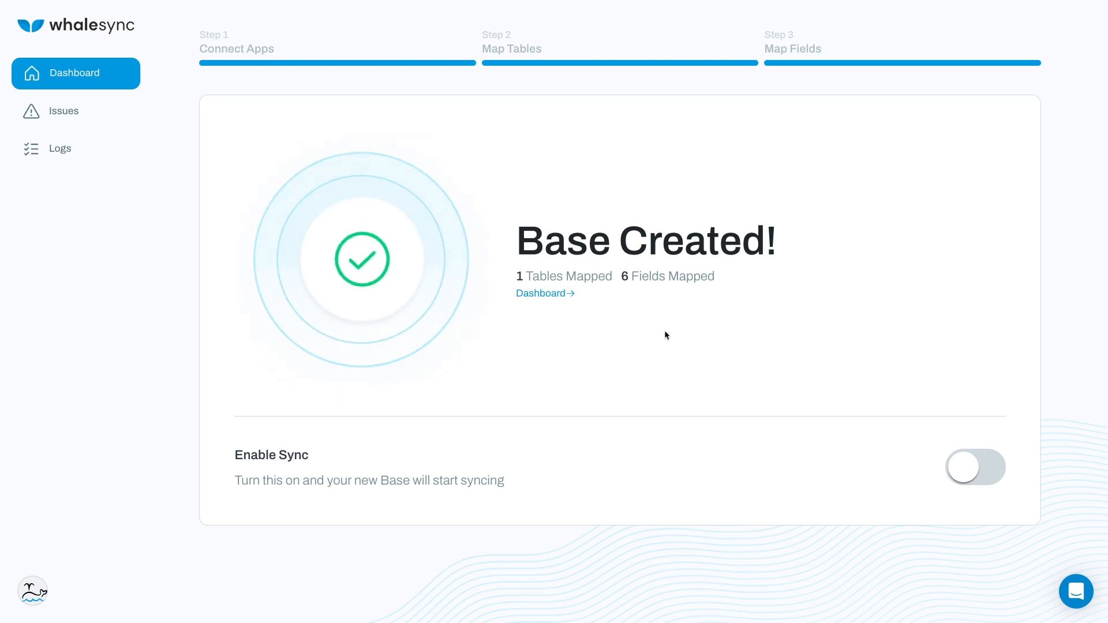
Start enabling sync for the new base and, in Webflow, publish the site to its selected domains
{"action": "left_click", "coordinate": [963, 470]}
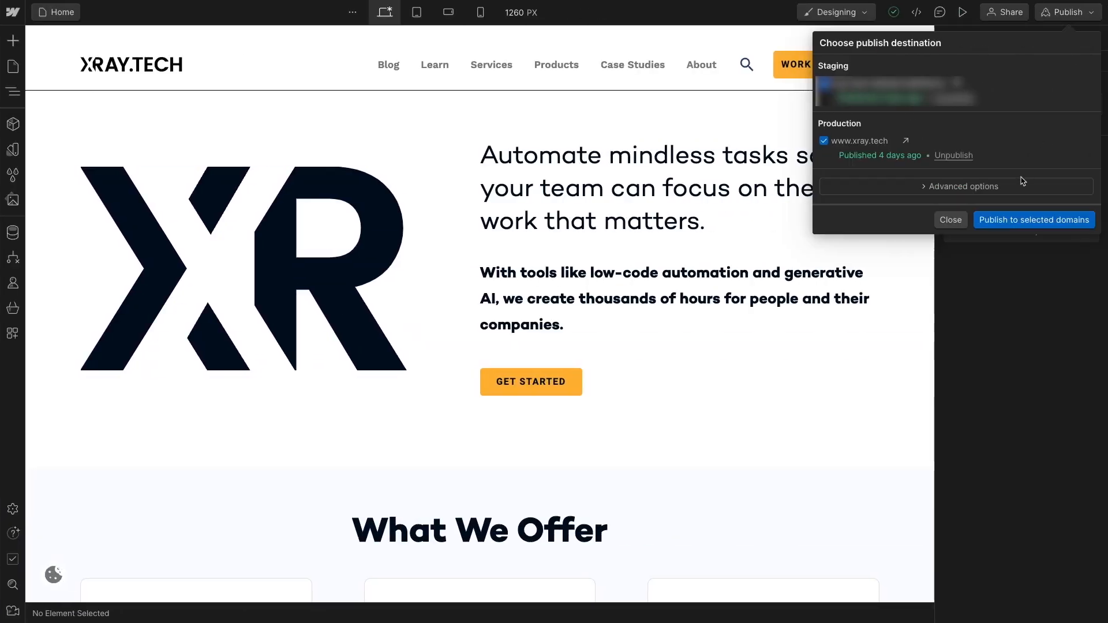
{"action": "left_click", "coordinate": [1010, 220]}
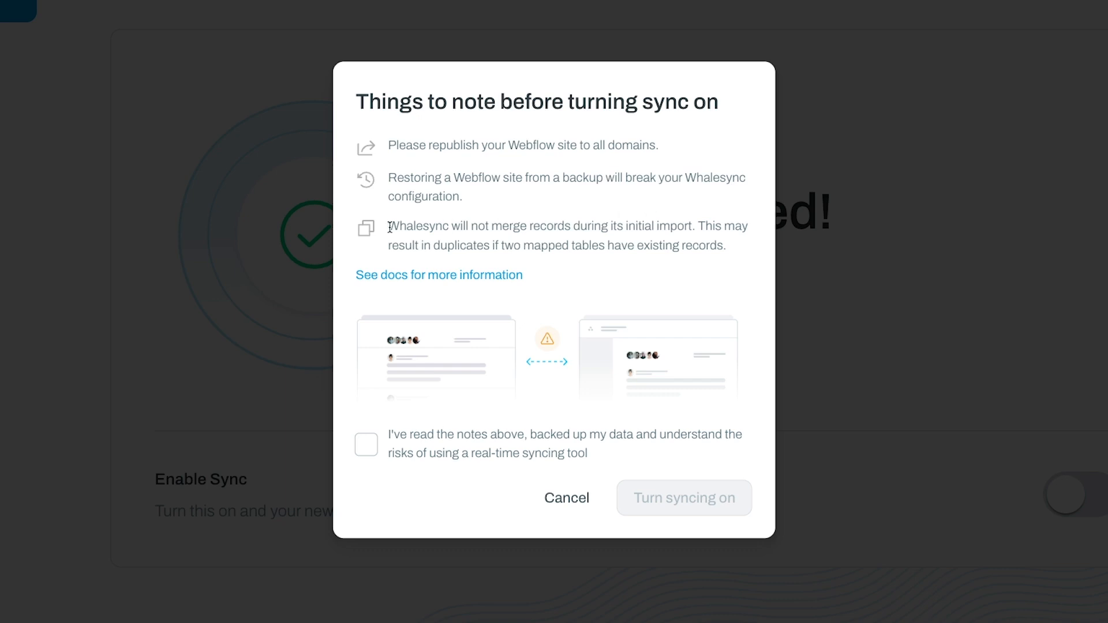
In Whalesync, acknowledge the notes about real-time syncing risks and turn syncing on
{"action": "left_click_drag", "start_coordinate": [471, 225], "coordinate": [570, 226]}
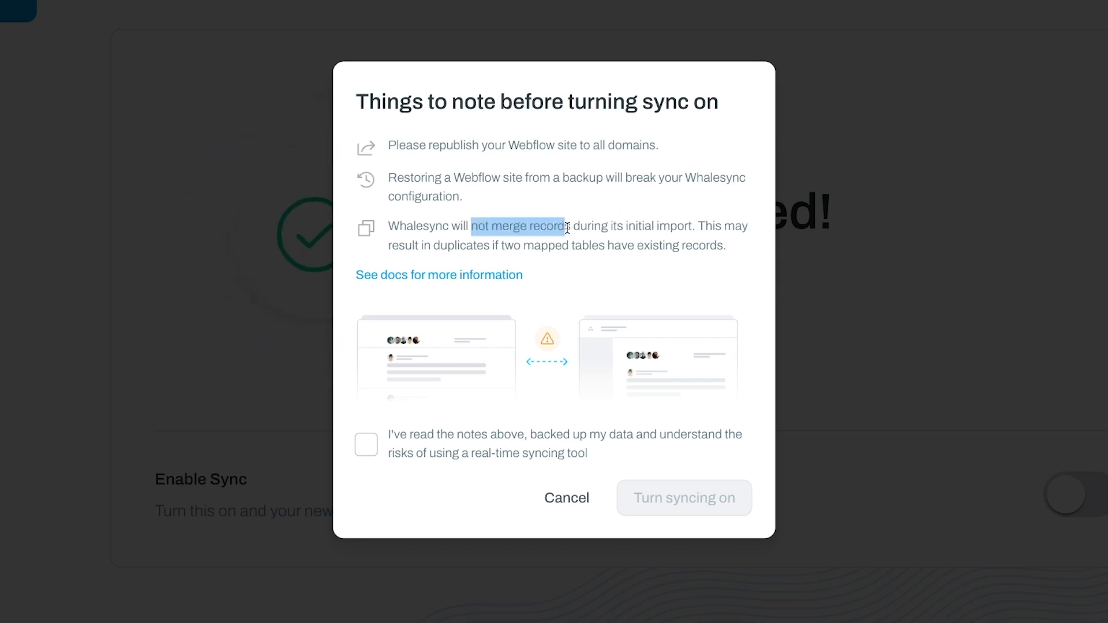
{"action": "left_click", "coordinate": [650, 258]}
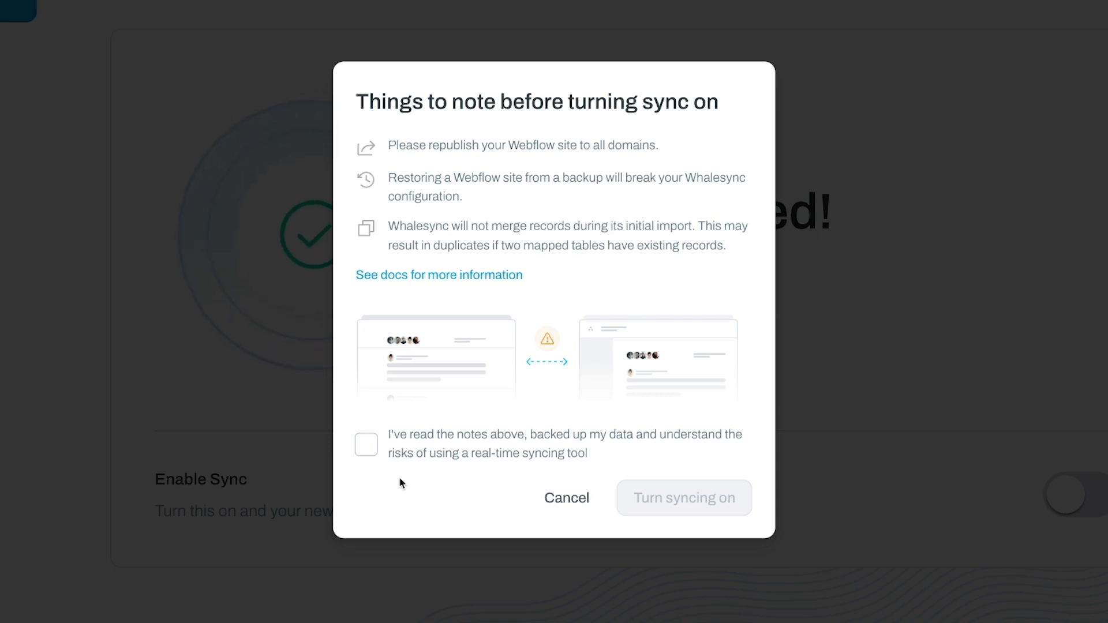
{"action": "left_click", "coordinate": [366, 456]}
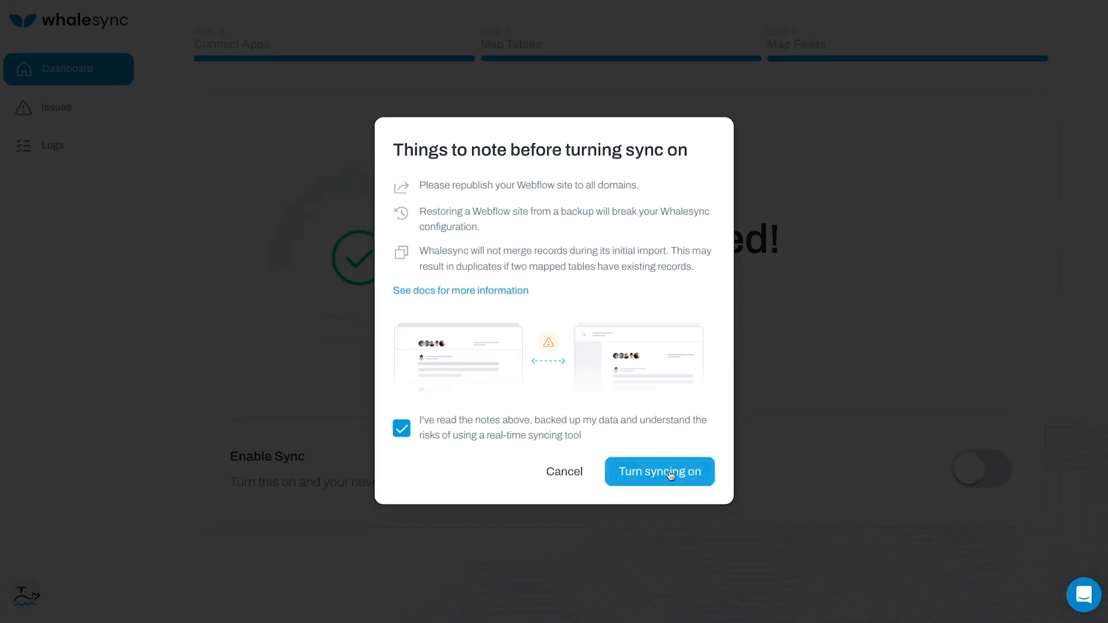
{"action": "left_click", "coordinate": [659, 471]}
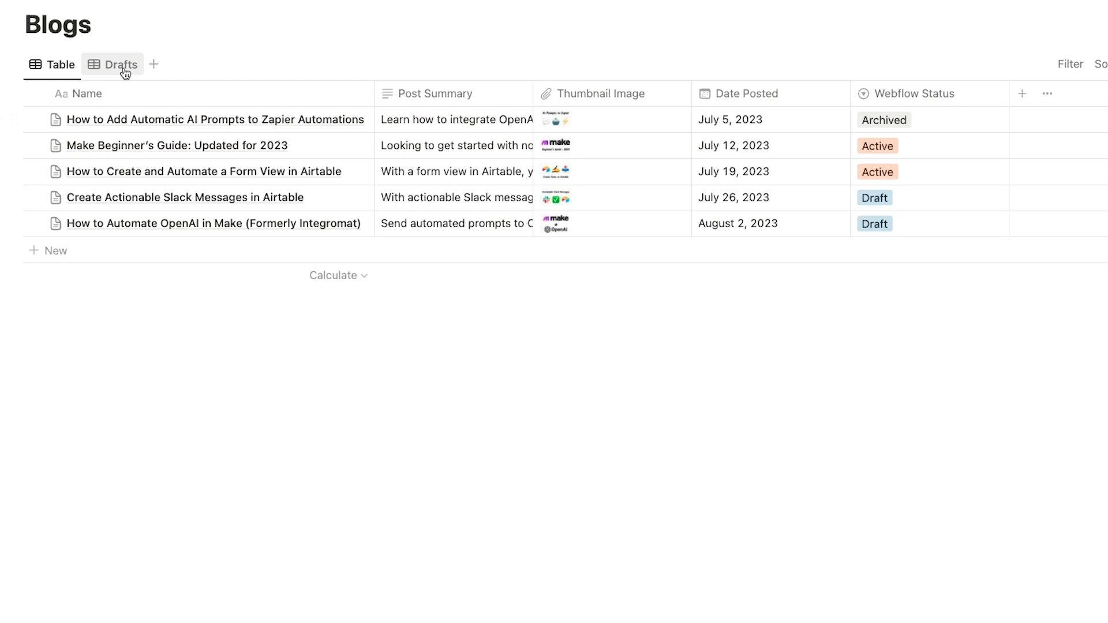
Add a new entry named "Test post" in the Drafts view of the Notion Blogs database
{"action": "left_click", "coordinate": [121, 64]}
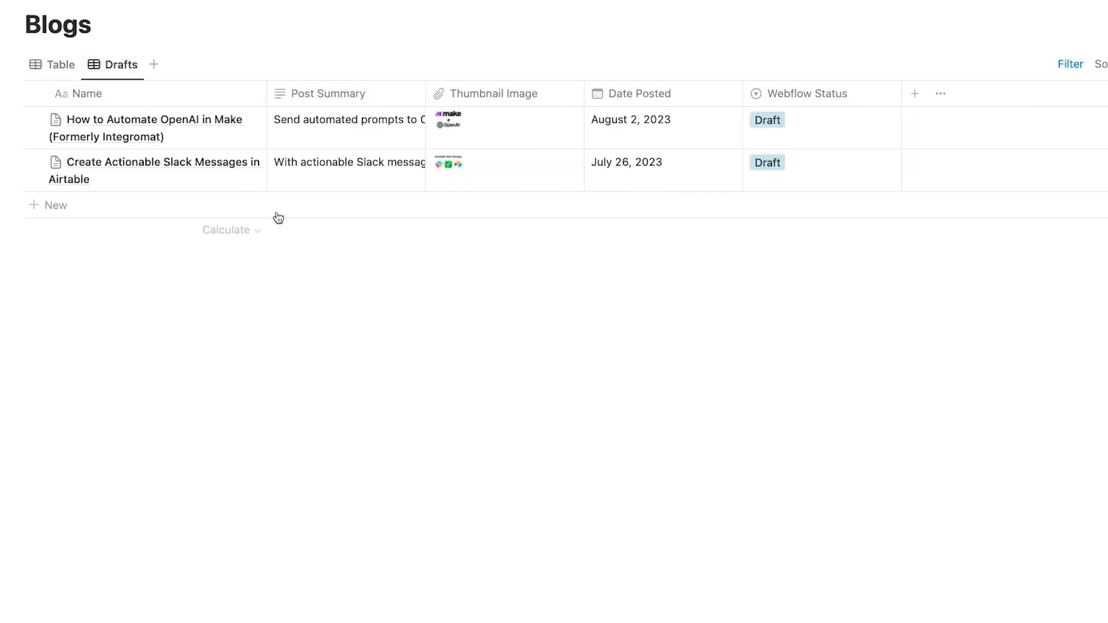
{"action": "left_click", "coordinate": [180, 213]}
{"action": "type", "text": "Test post"}
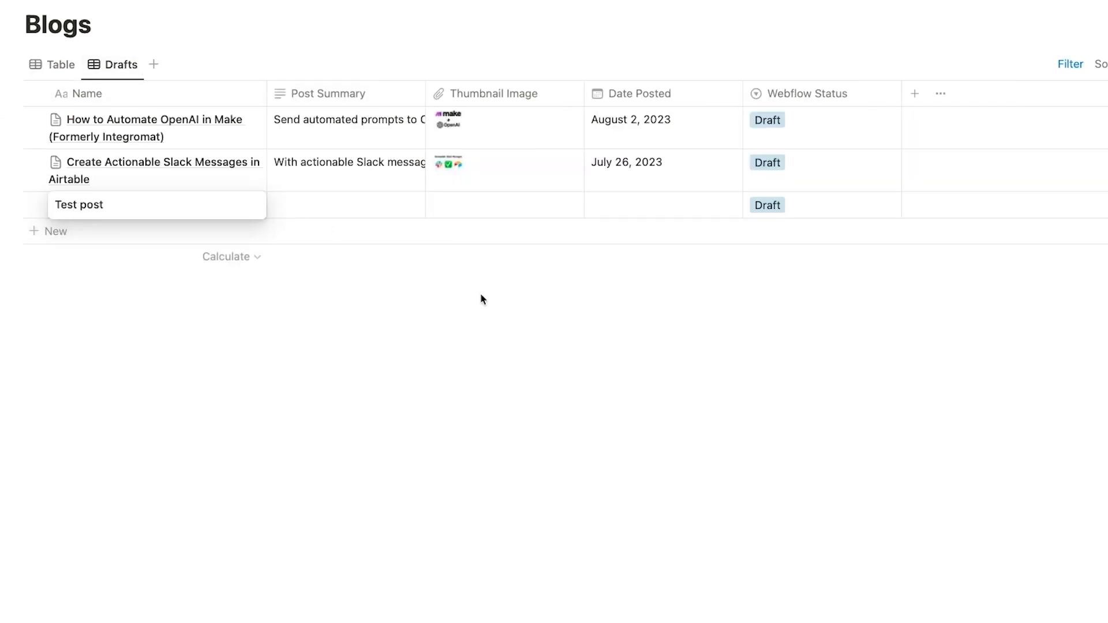
{"action": "key", "text": "Return"}
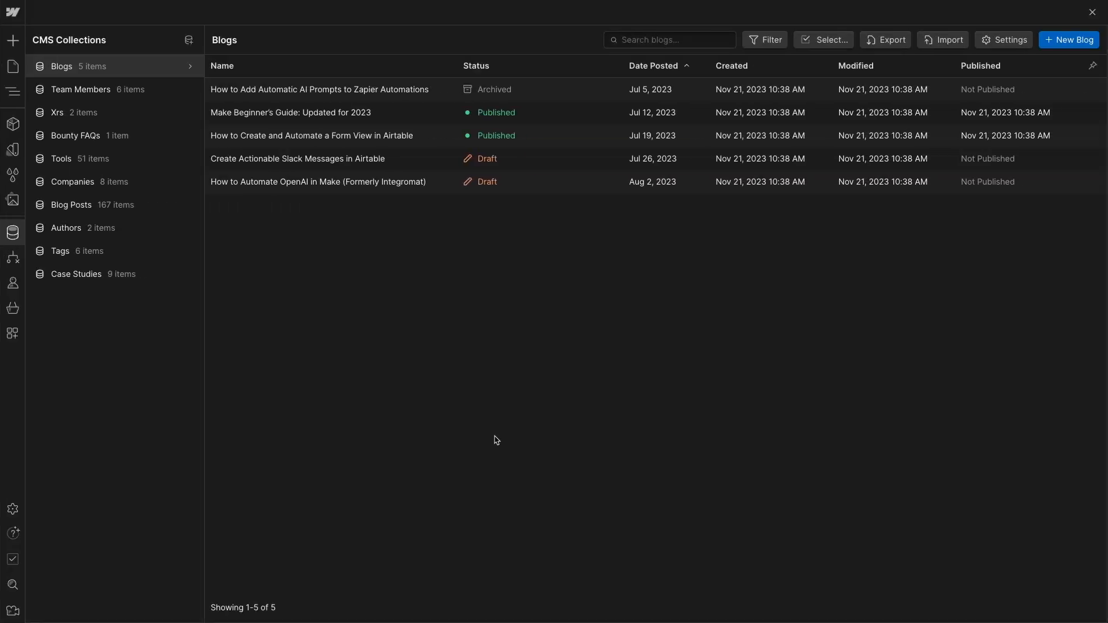
In Webflow, reload the Blogs collection, then set the Test post item's Post Summary to "Test summary" and save the draft
{"action": "key", "text": "super+r"}
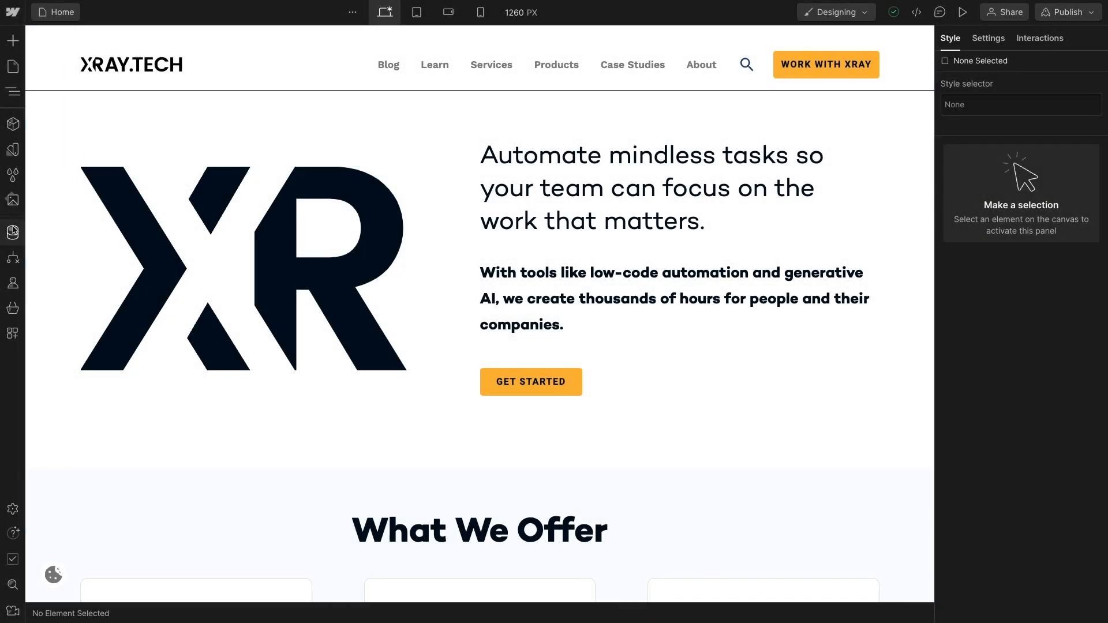
{"action": "left_click", "coordinate": [12, 231]}
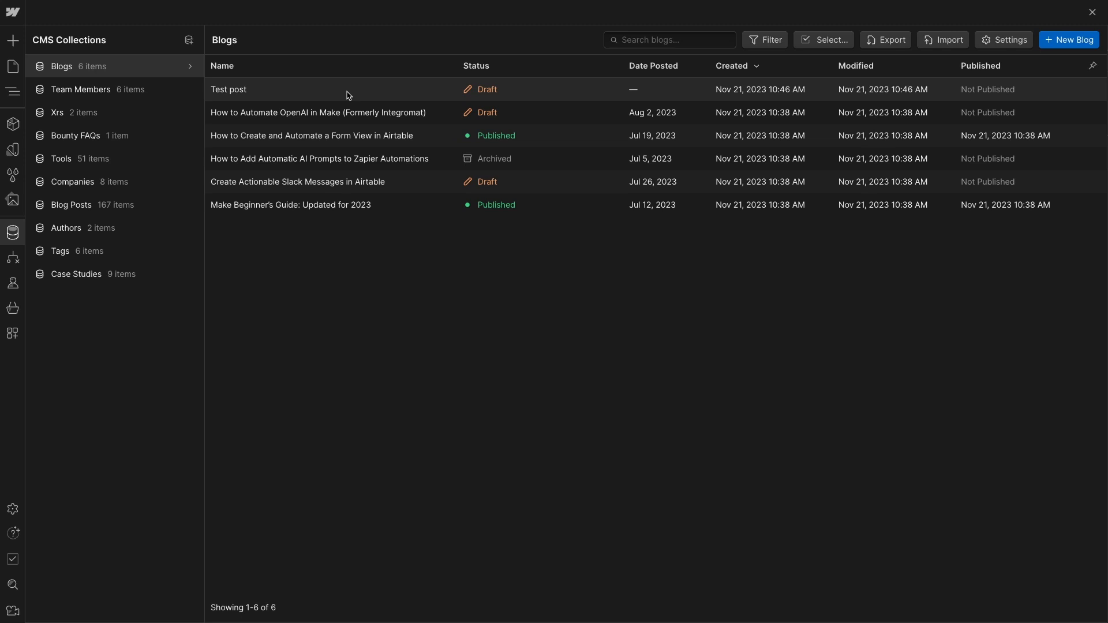
{"action": "left_click", "coordinate": [348, 93]}
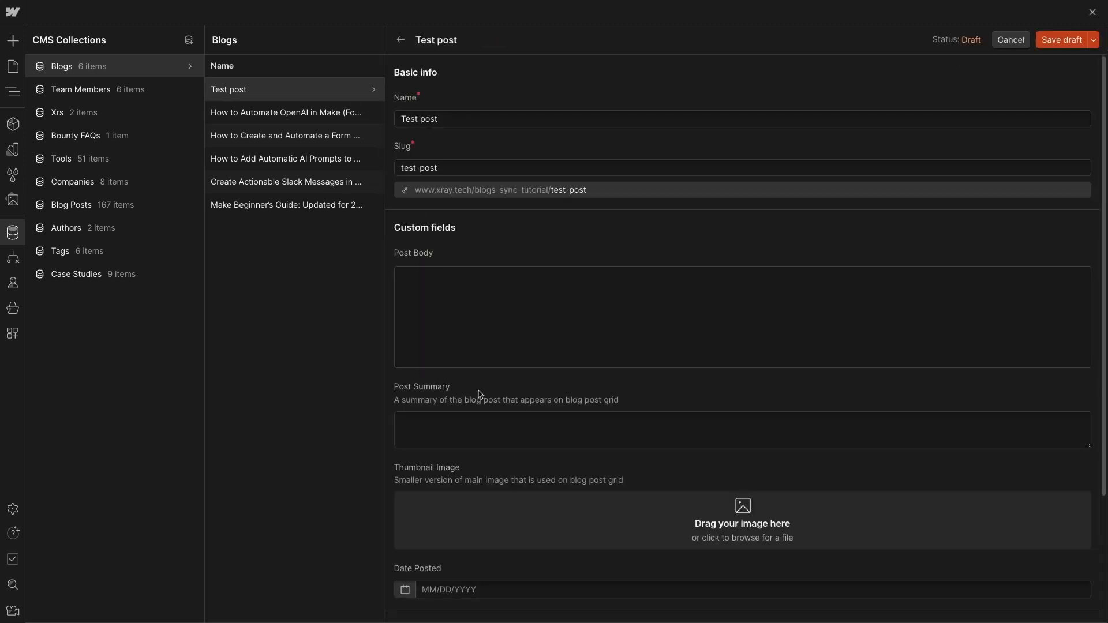
{"action": "left_click", "coordinate": [473, 418]}
{"action": "type", "text": "Test summary"}
{"action": "left_click", "coordinate": [1058, 49]}
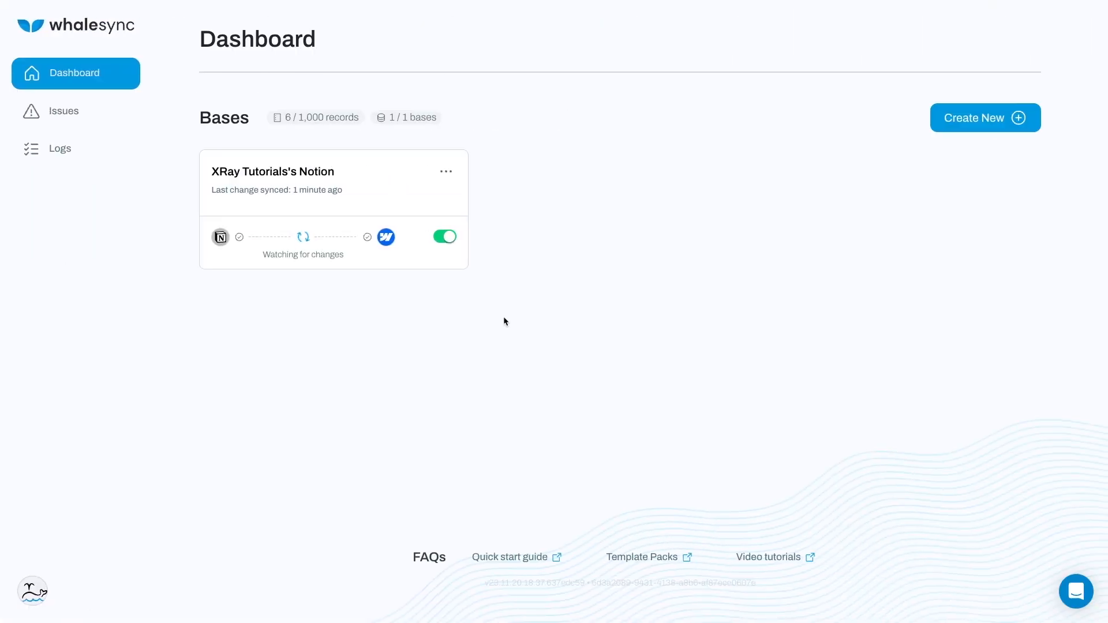
{"action": "left_click", "coordinate": [104, 80]}
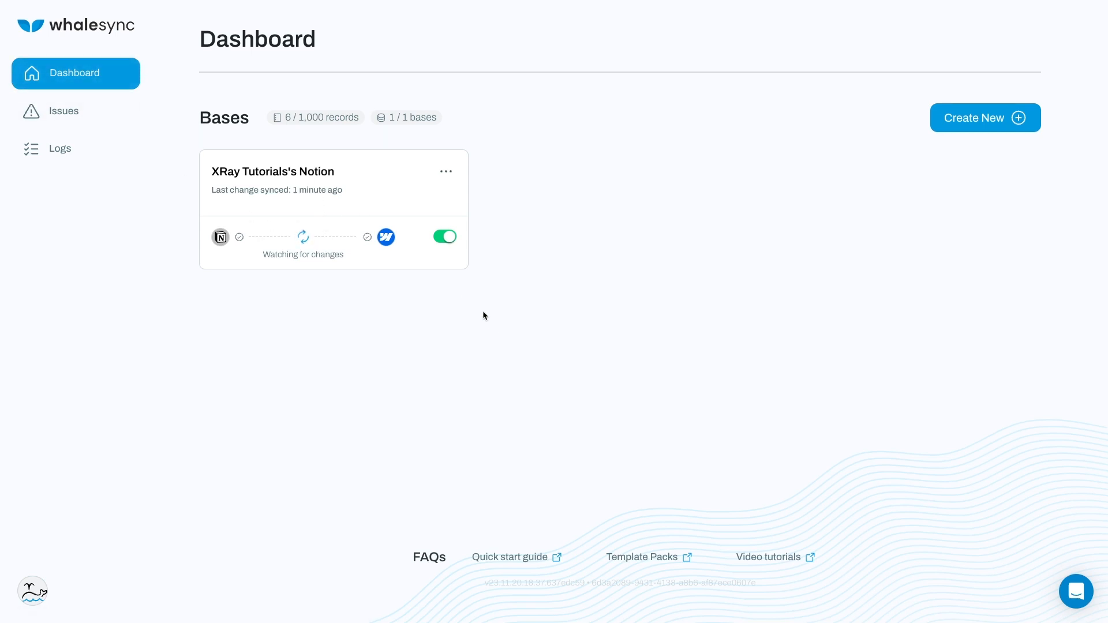